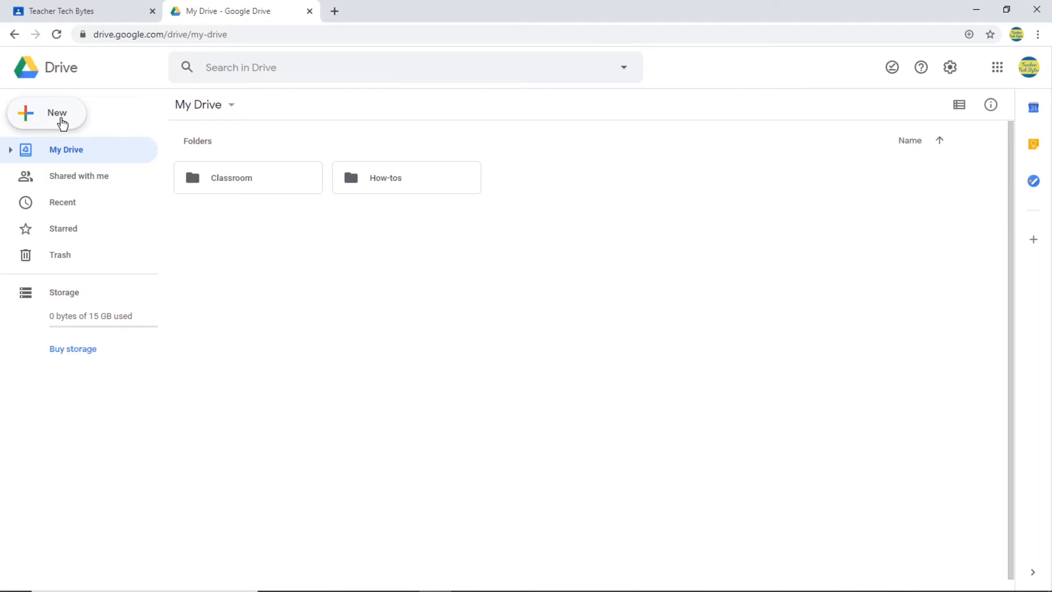
Step: Create a new Google Slides presentation from Drive and dismiss the theme choices
left_click(62, 124)
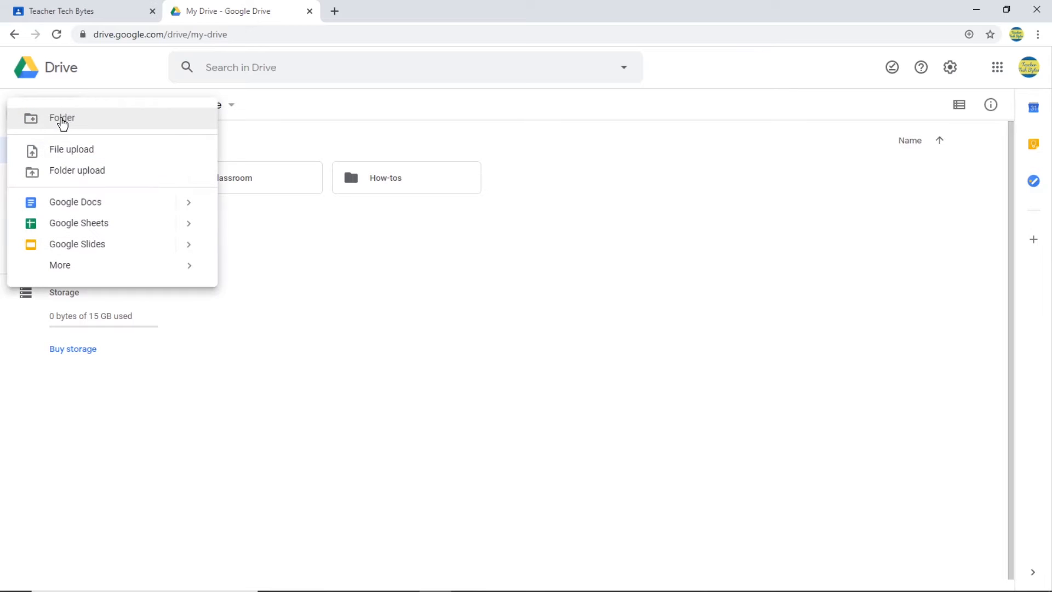
left_click(72, 242)
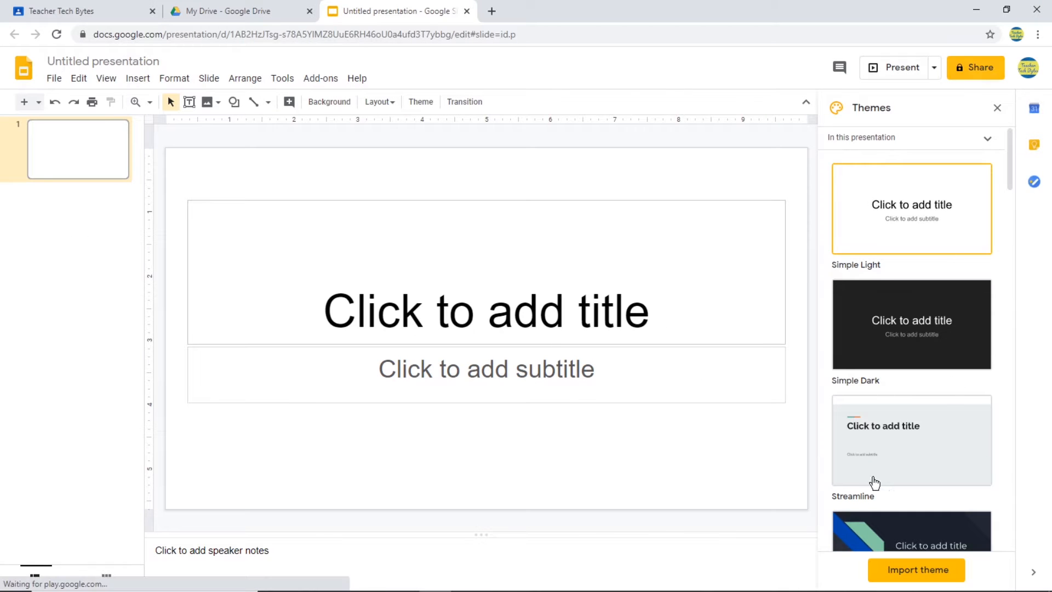
left_click(998, 109)
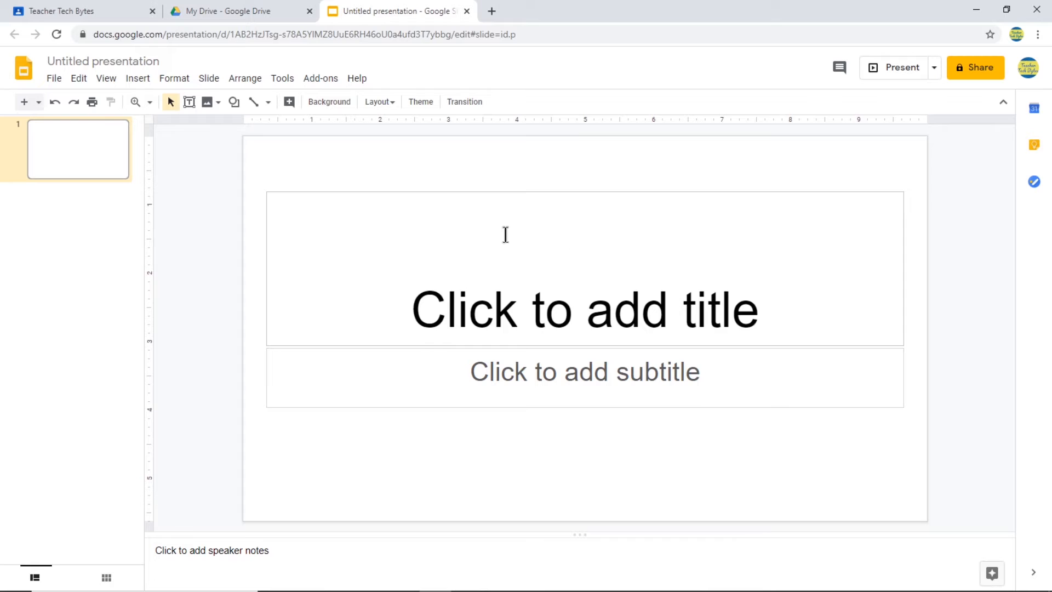
Step: Change the first slide's layout to Blank
left_click(454, 192)
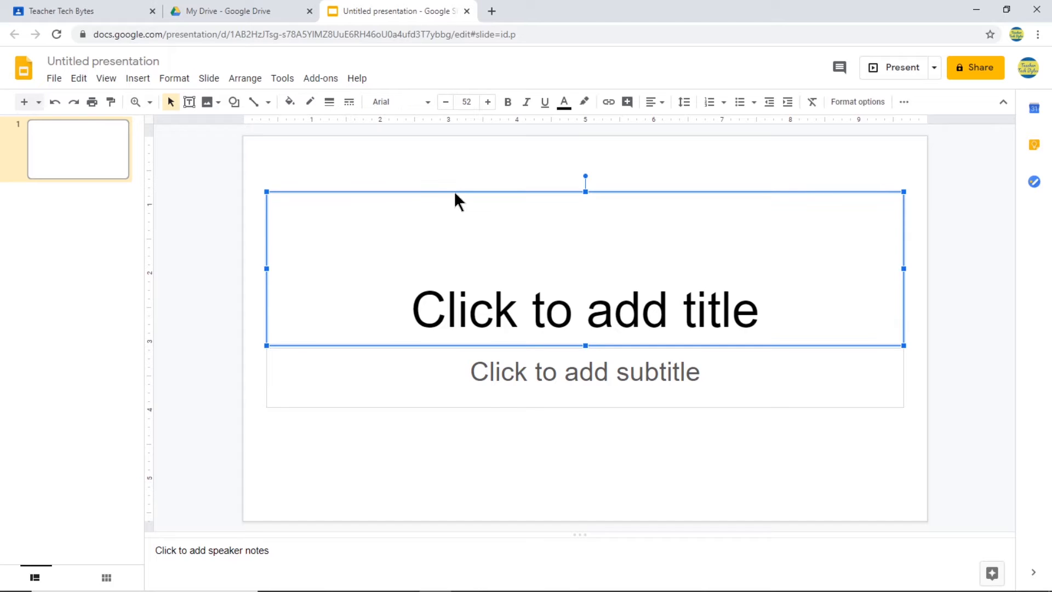
left_click(440, 166)
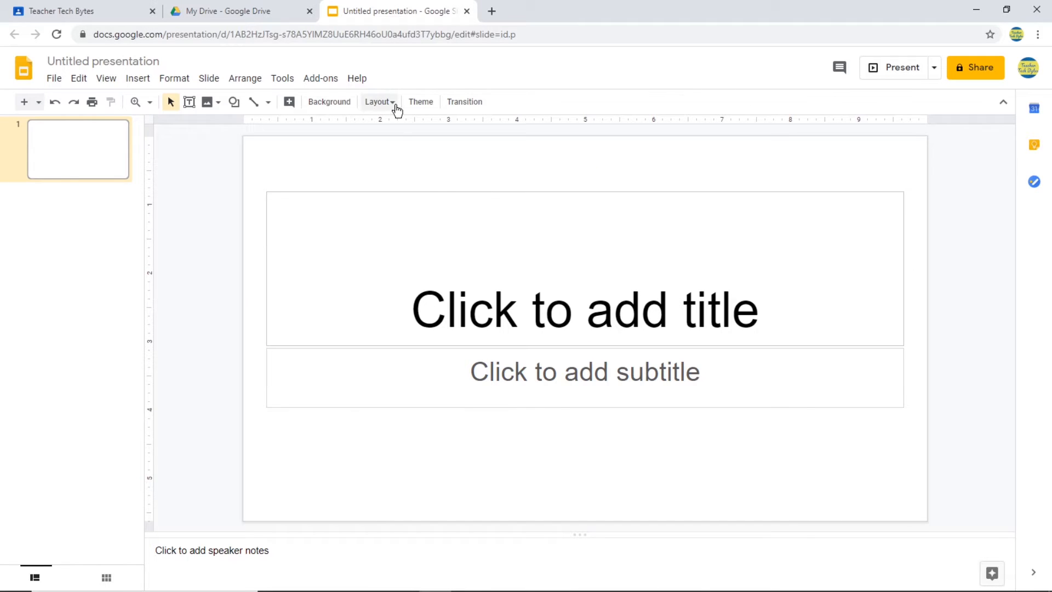
left_click(378, 103)
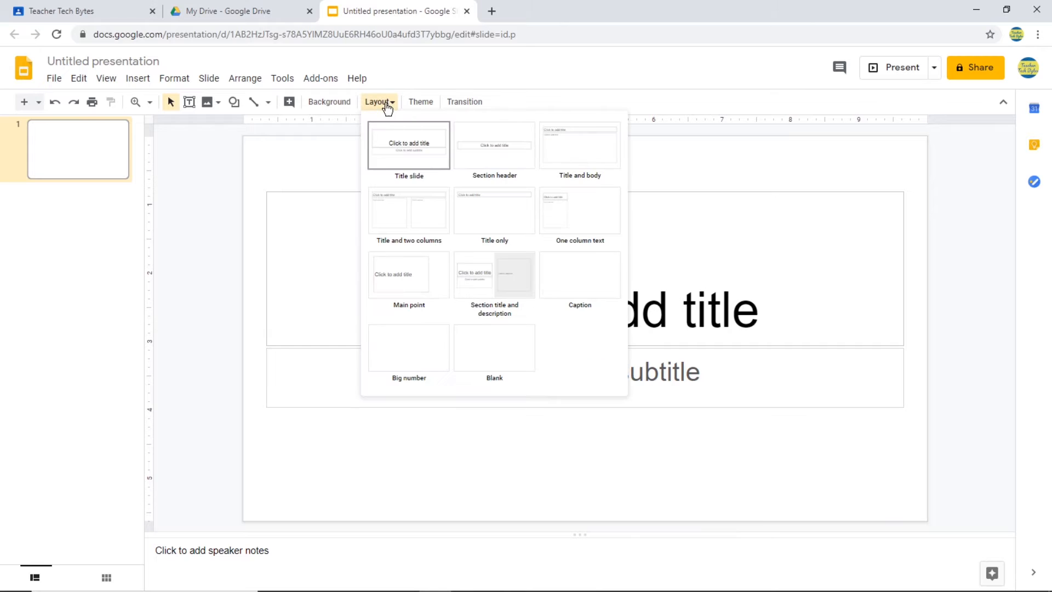
left_click(496, 353)
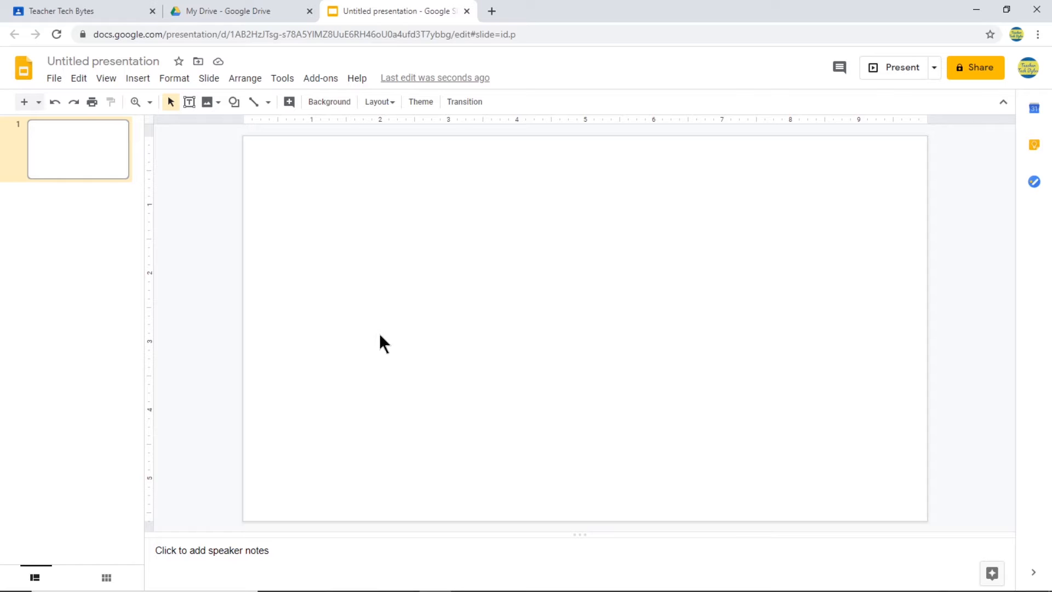
Step: Set the presentation's page size to a custom 8.5 × 11 inches
left_click(54, 78)
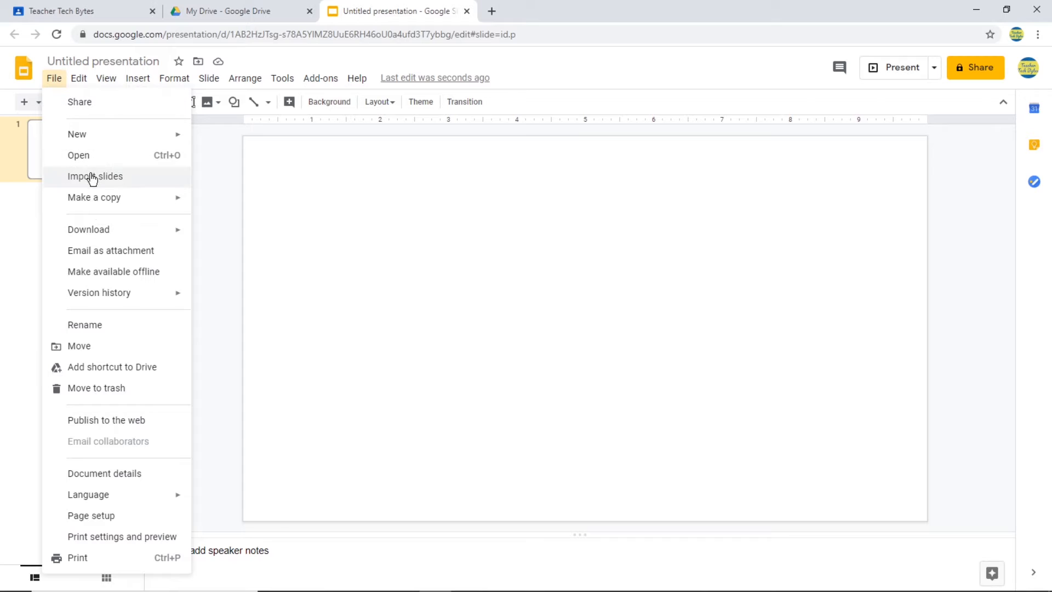
left_click(91, 517)
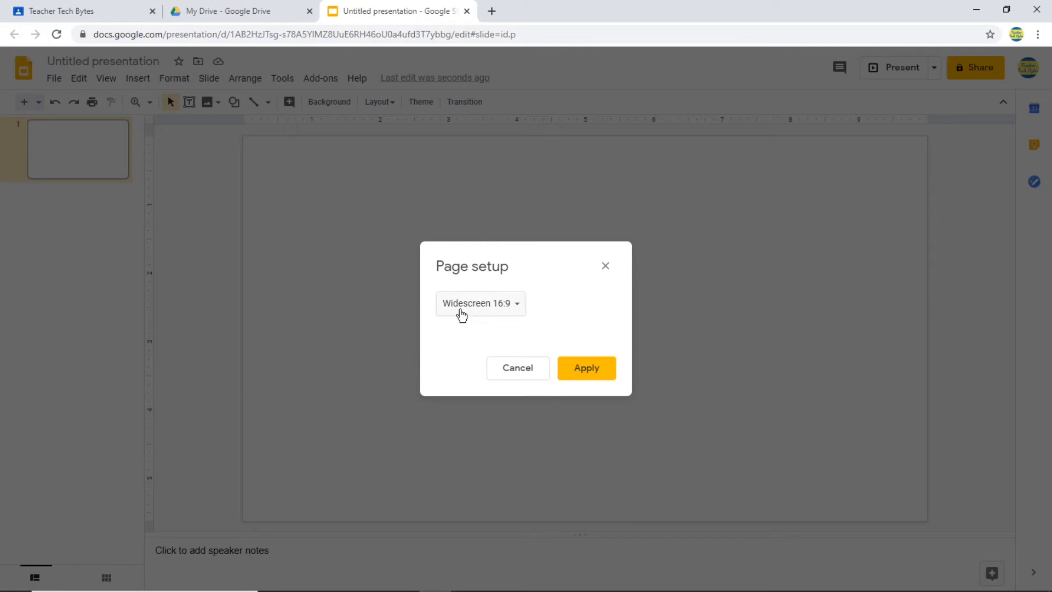
left_click(511, 314)
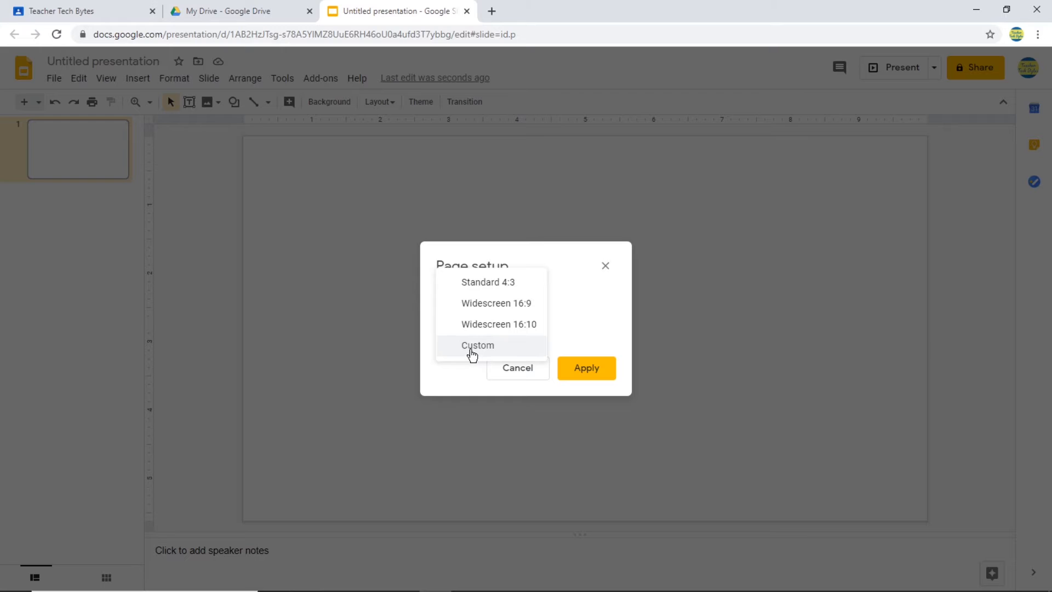
left_click(474, 346)
left_click_drag(469, 345, 428, 348)
type("8.5")
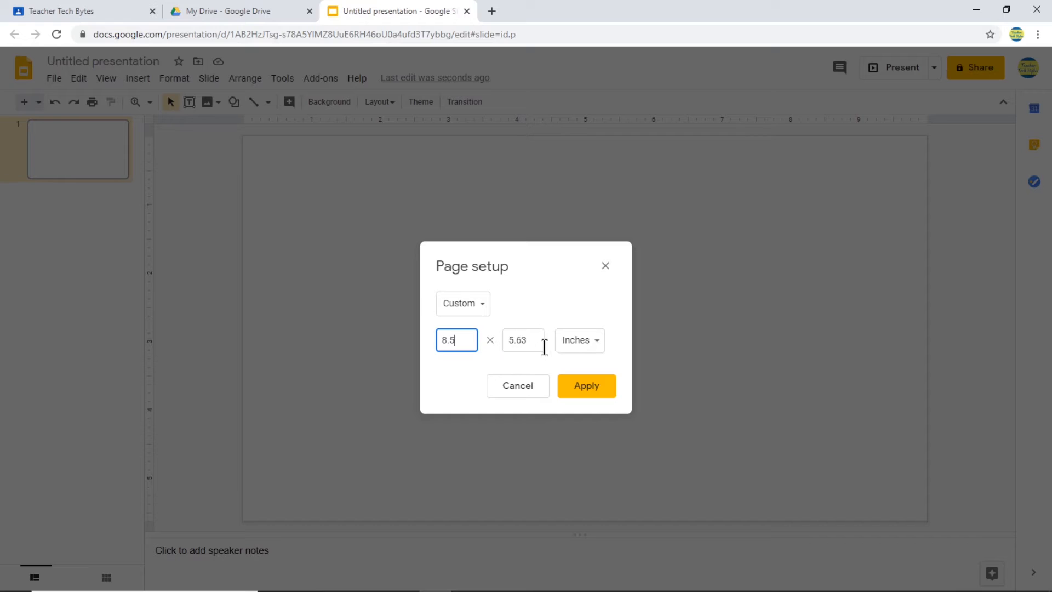
left_click_drag(544, 346, 479, 347)
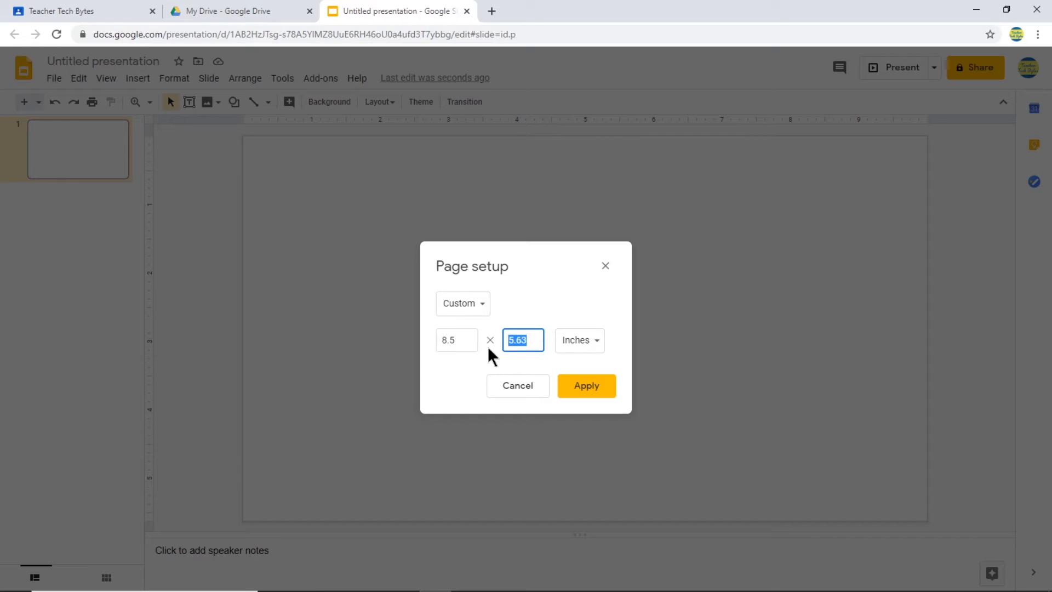
type("11")
left_click(590, 395)
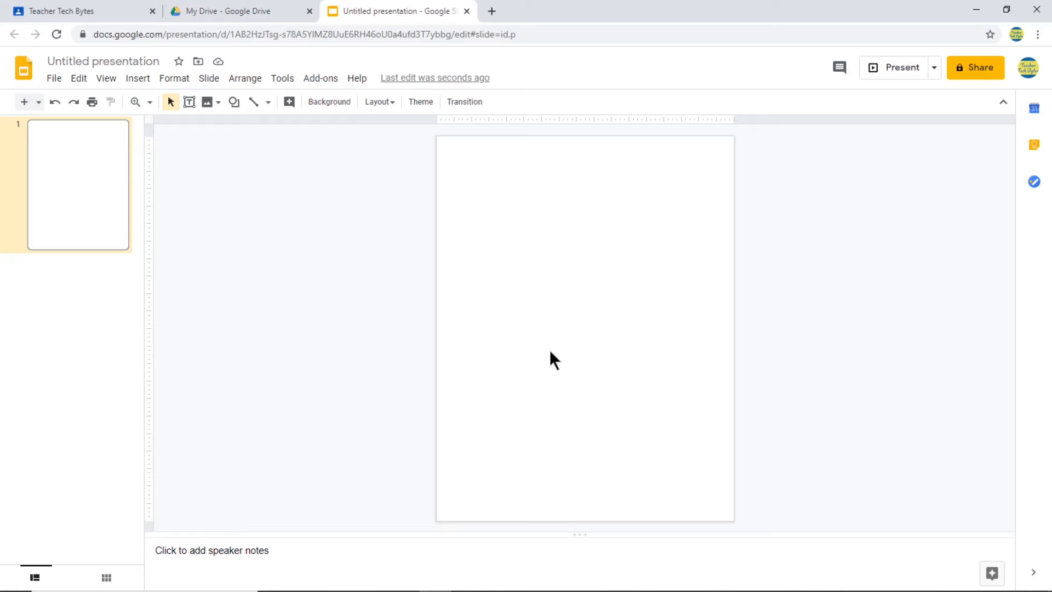
Step: Switch to Adobe Acrobat and bring up the first page of Easter-Alphabet-Match-Cut-Paste.pdf
mouse_move(499, 588)
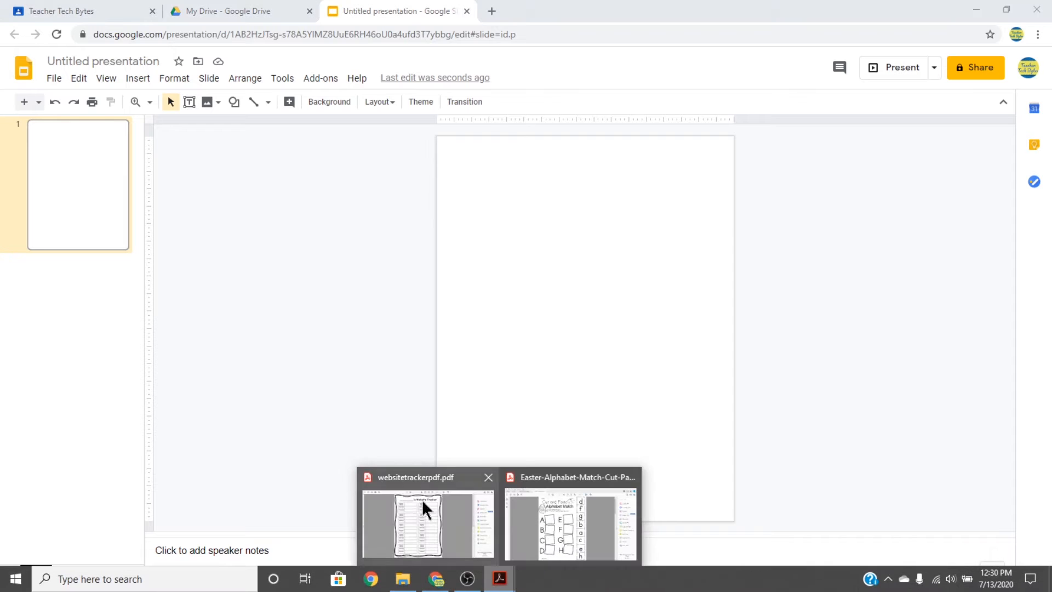
left_click(583, 542)
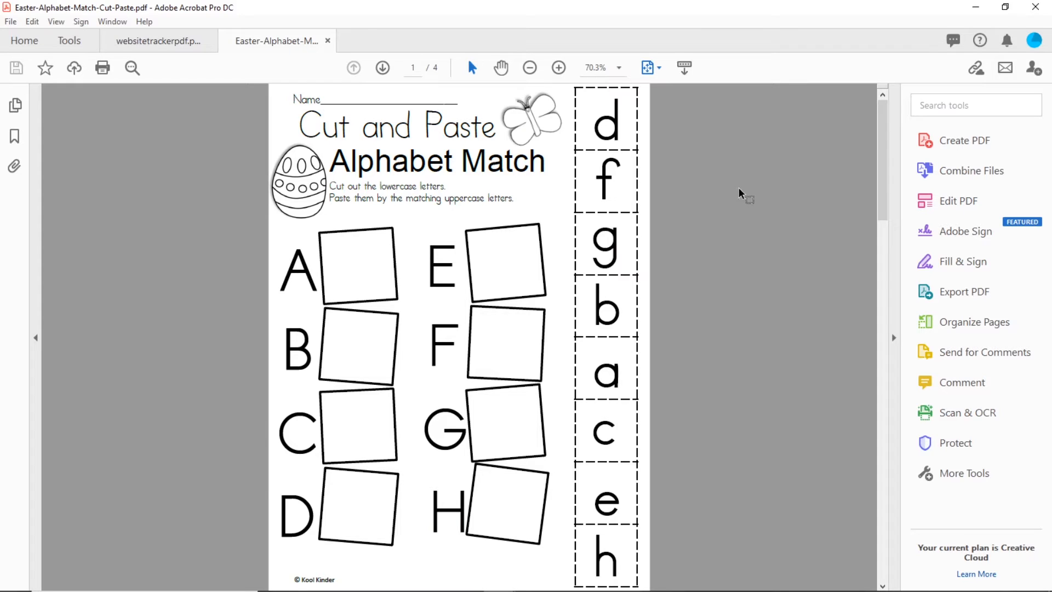
left_click_drag(883, 118, 866, 93)
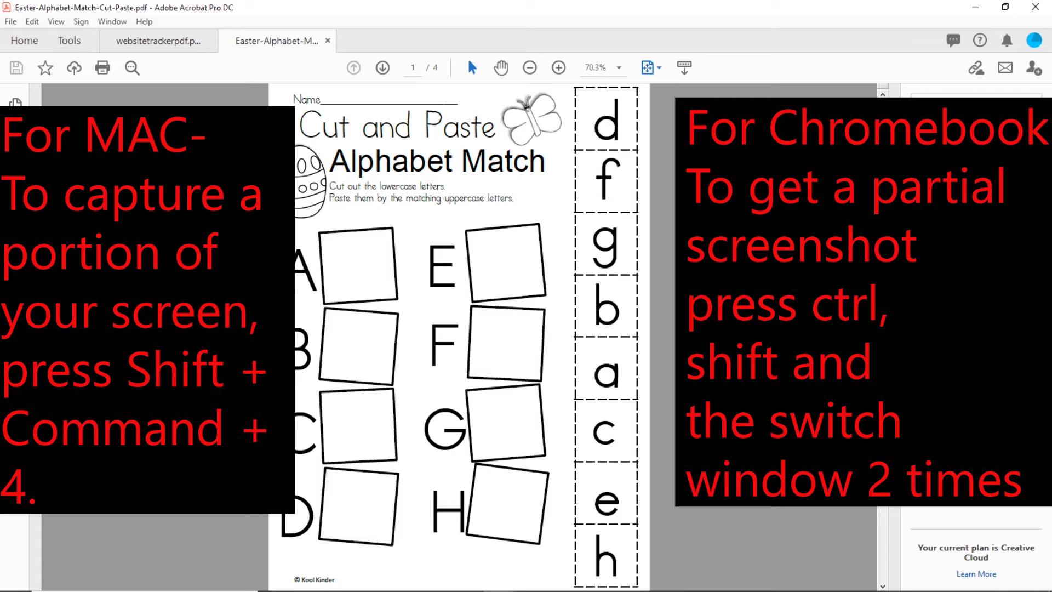
Step: Find and open the Windows Snipping Tool, and place its window clear of the worksheet page
mouse_move(31, 585)
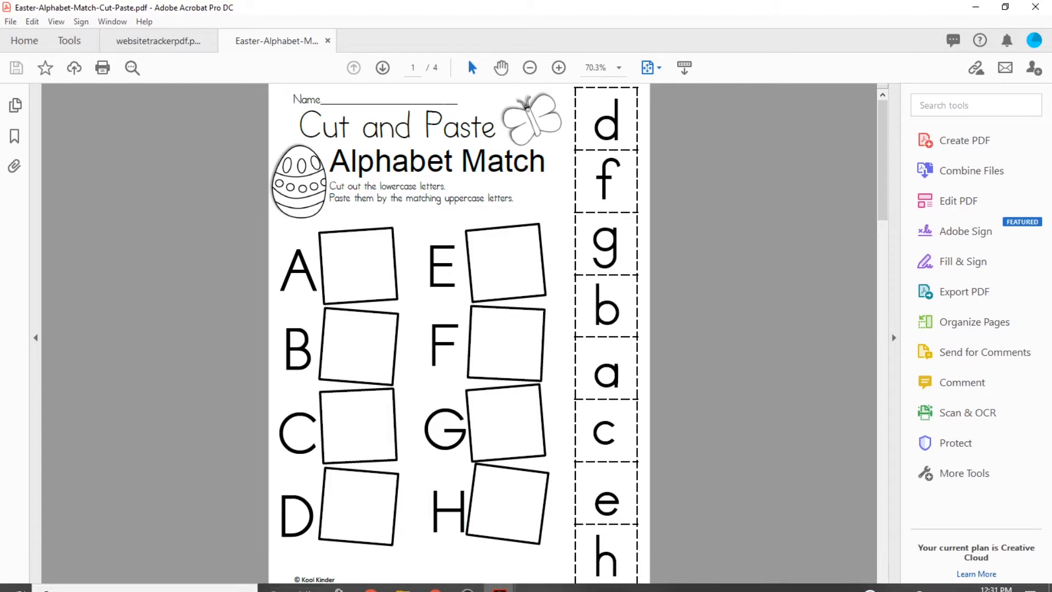
left_click(96, 579)
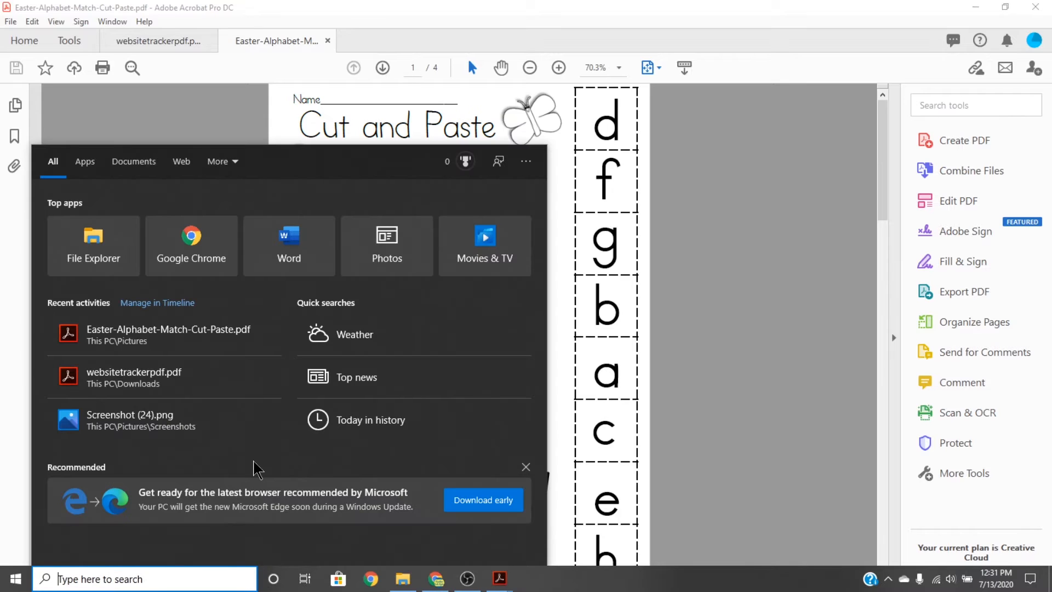
type("snip")
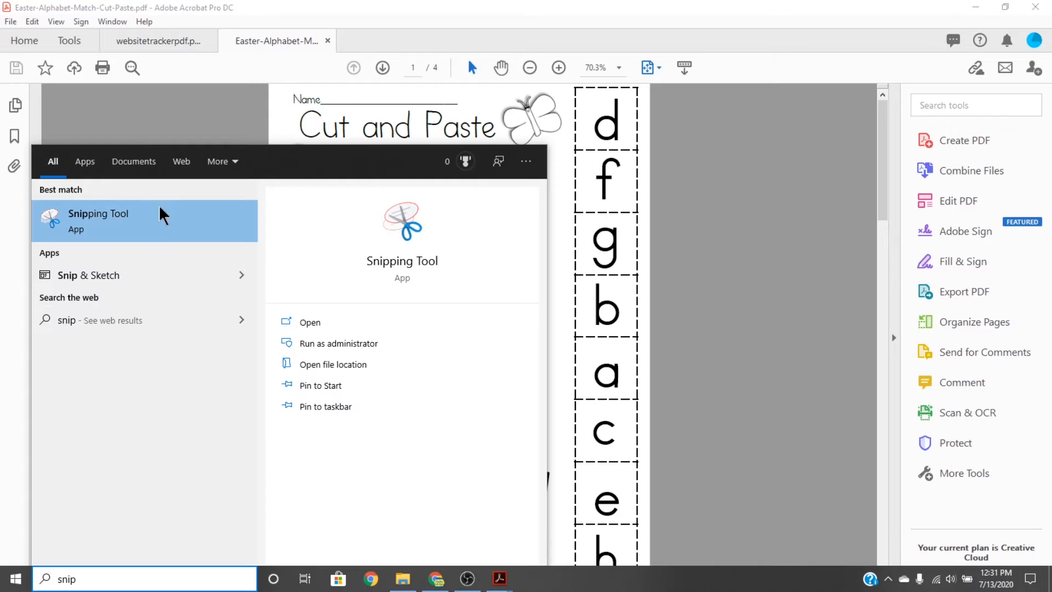
left_click(161, 237)
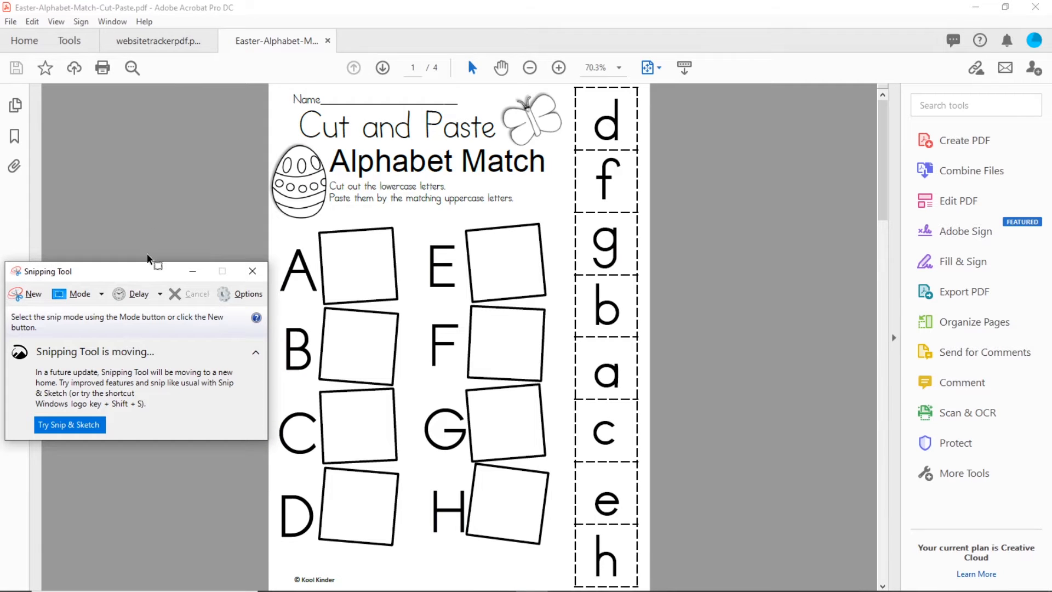
left_click_drag(93, 272, 771, 107)
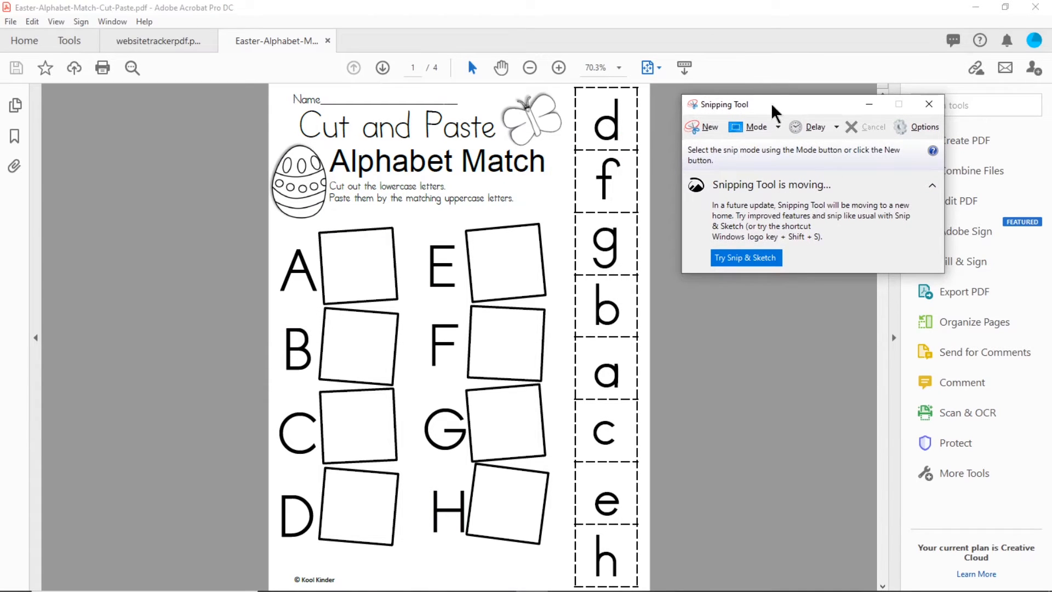
Step: Snip the entire Alphabet Match worksheet page and check the capture from top to bottom
left_click(702, 129)
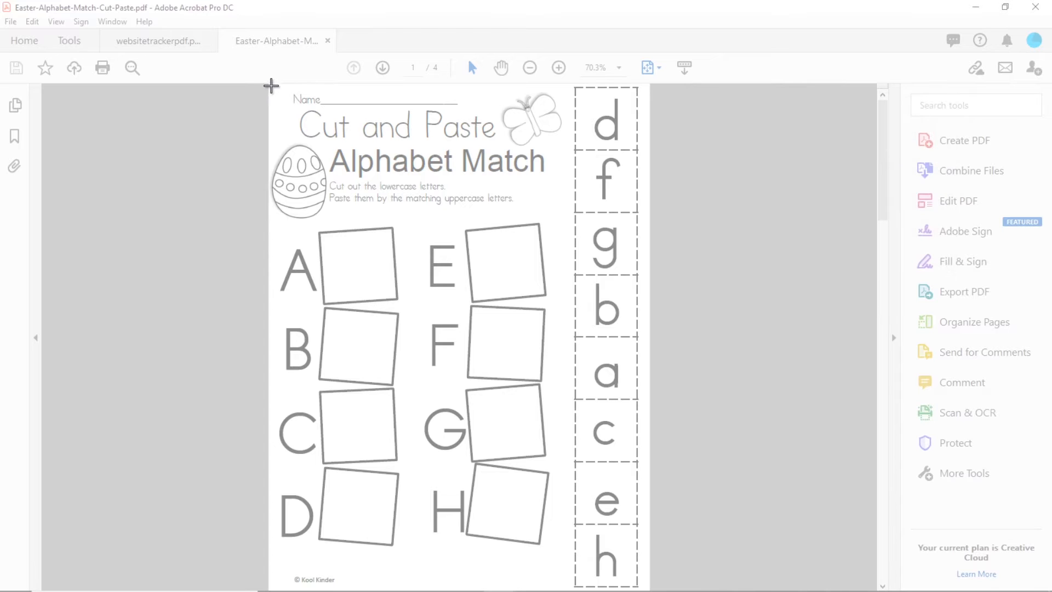
left_click_drag(269, 83, 652, 587)
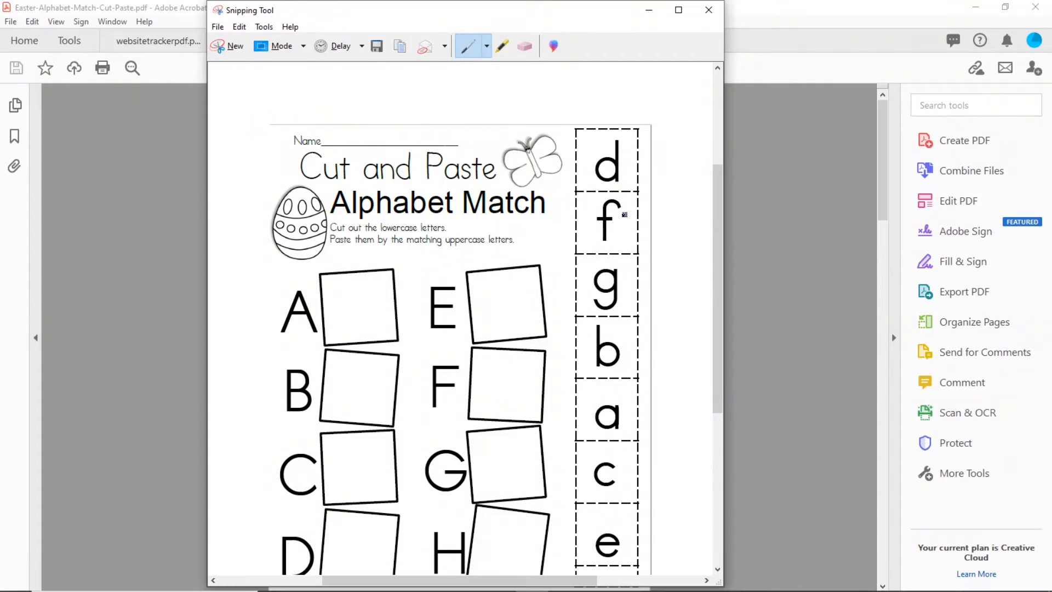
scroll(509, 268, "down", 3)
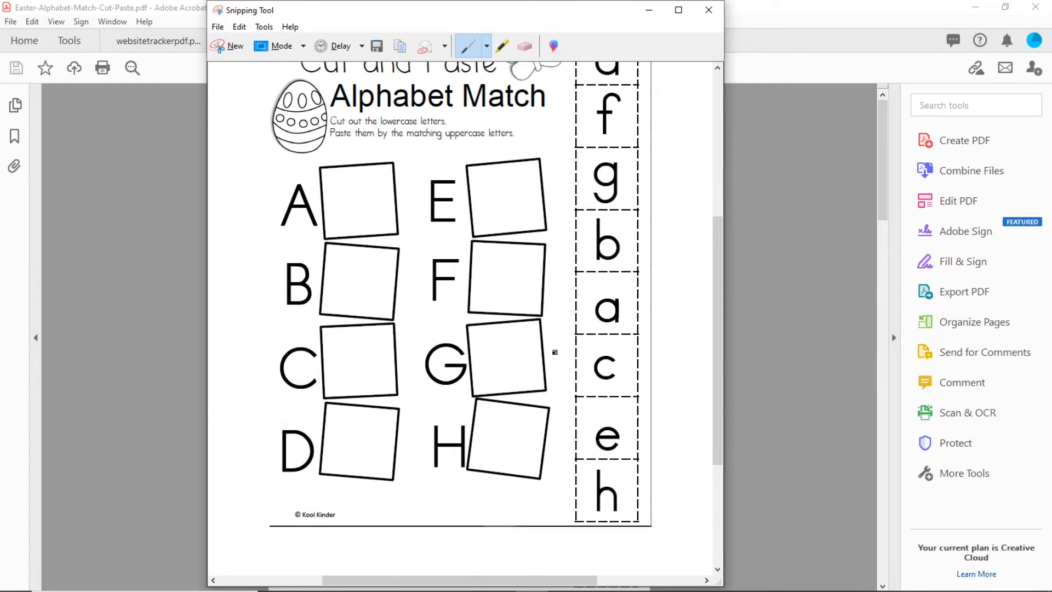
scroll(554, 353, "up", 3)
scroll(510, 351, "up", 2)
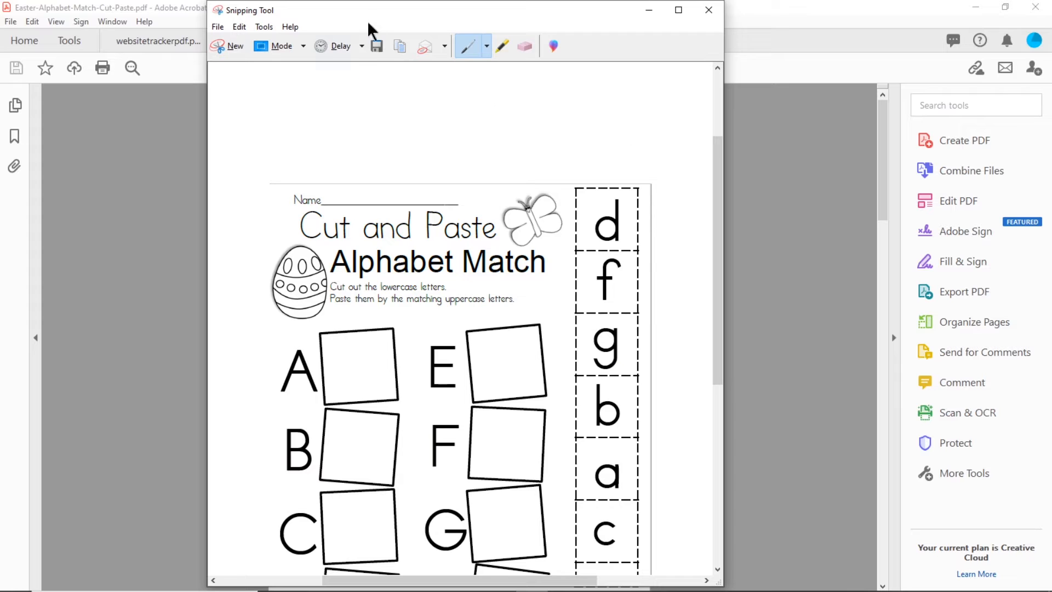
Step: Save the worksheet snip under a new name as a PNG file in the Pictures folder
left_click(377, 51)
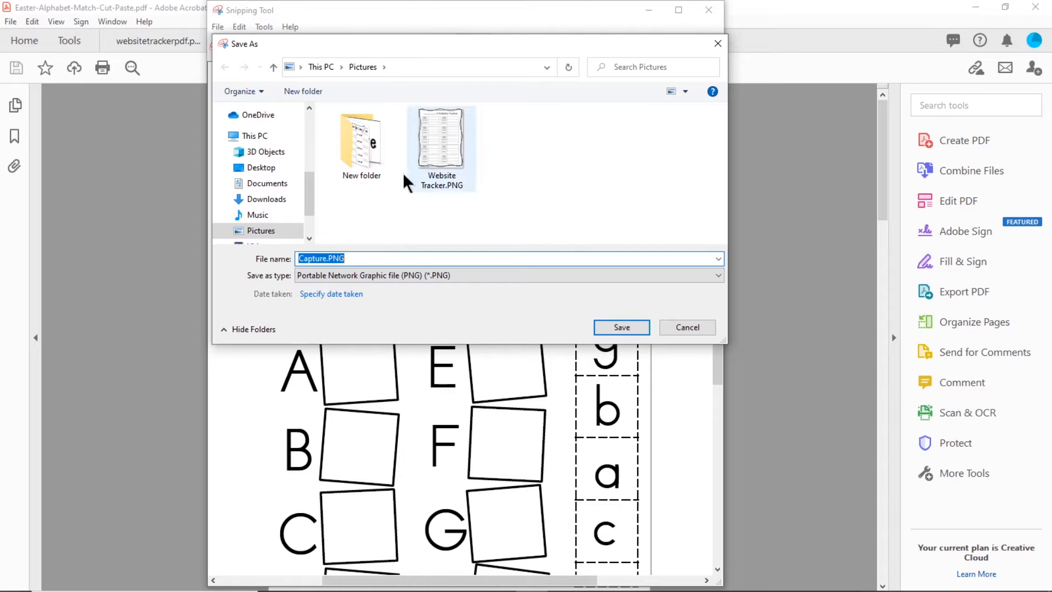
key("BackSpace")
type("Exa")
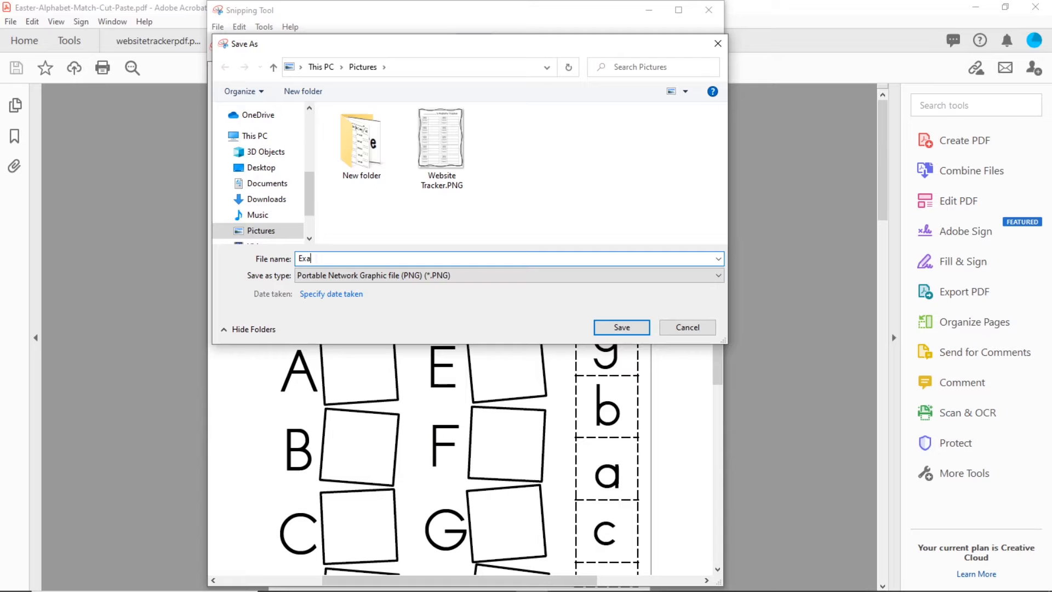
key("BackSpace")
key("BackSpace")
type("L")
left_click(636, 329)
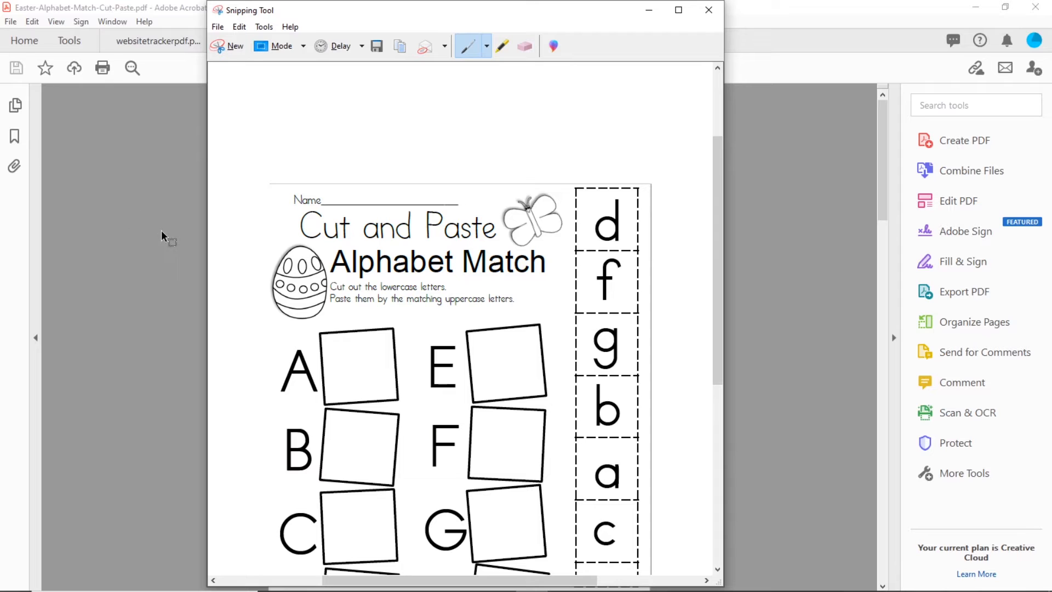
Step: Switch back to the untitled Google Slides presentation and open the slide's background settings
mouse_move(468, 590)
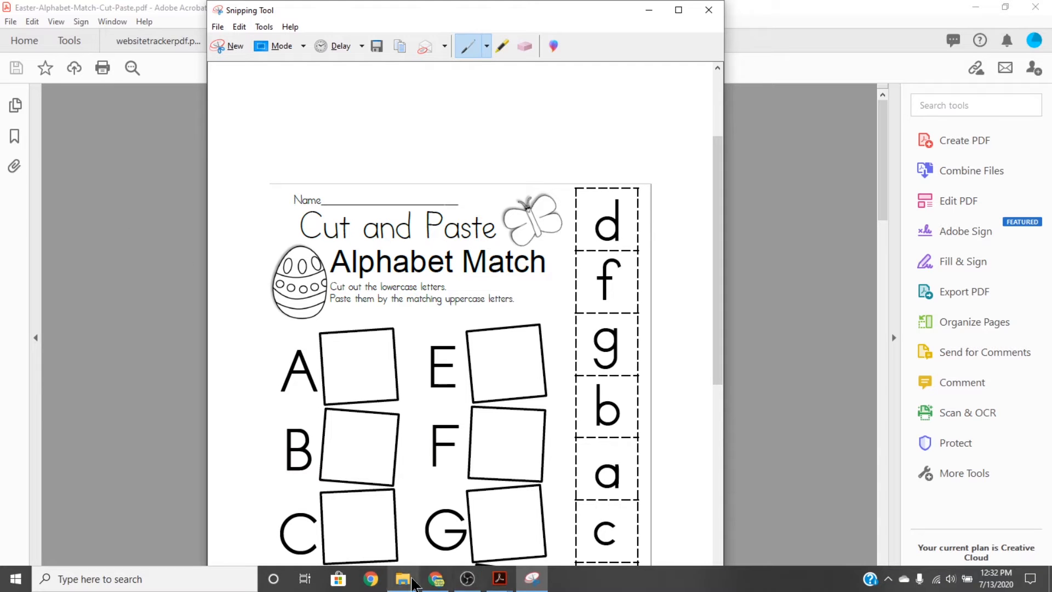
left_click(436, 579)
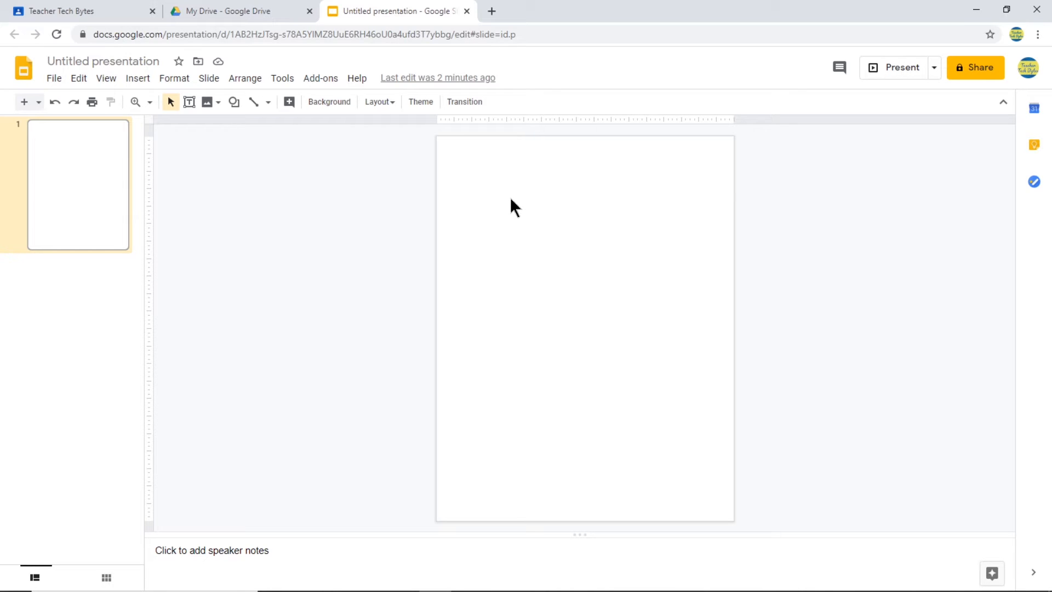
left_click_drag(486, 169, 627, 334)
left_click(330, 101)
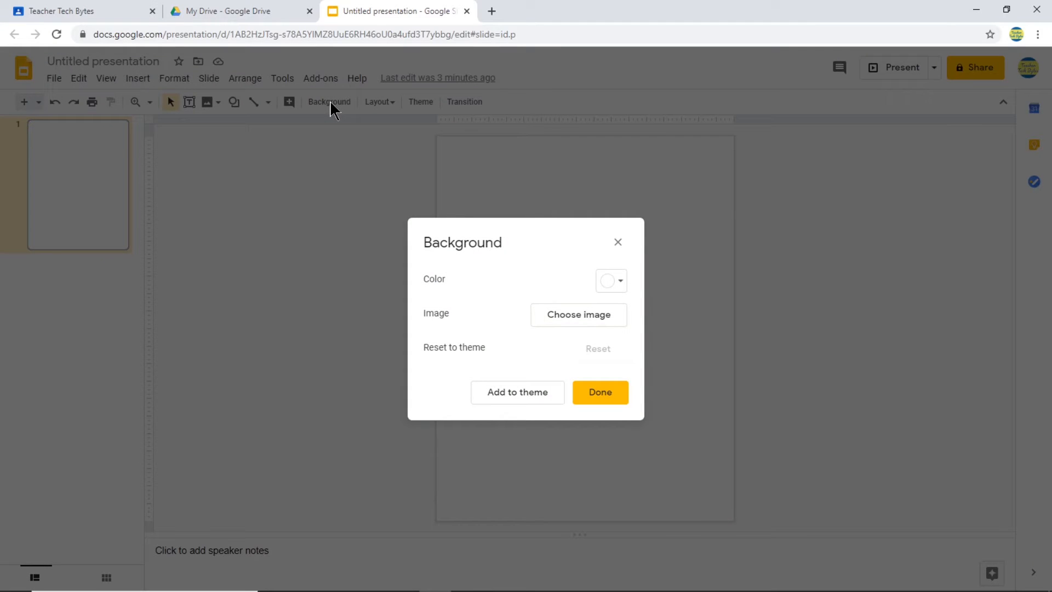
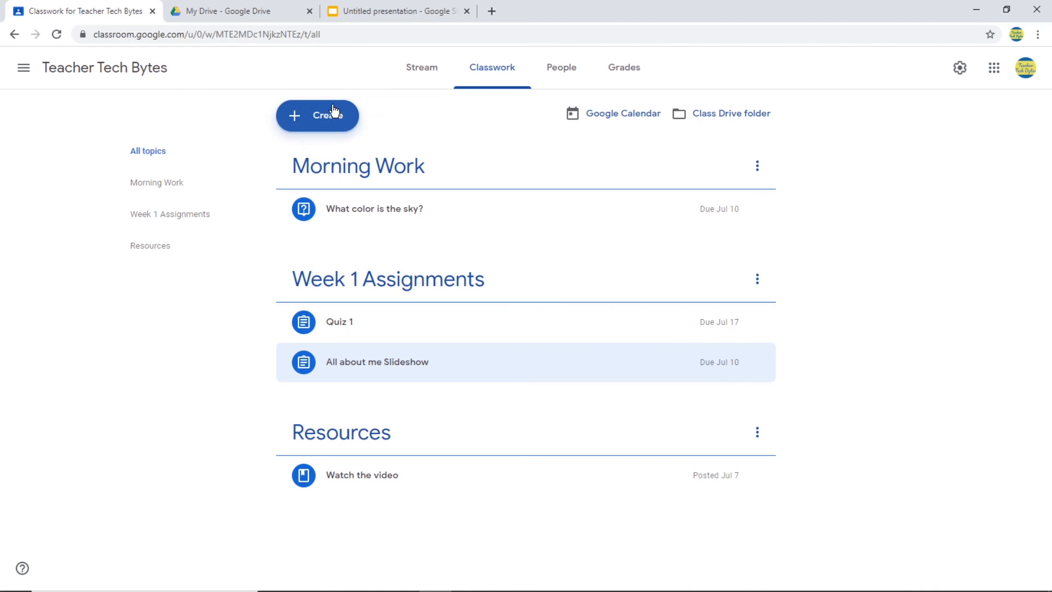
Step: Create a new assignment in the Google Classroom class and title it "CLick and Drag"
left_click(333, 111)
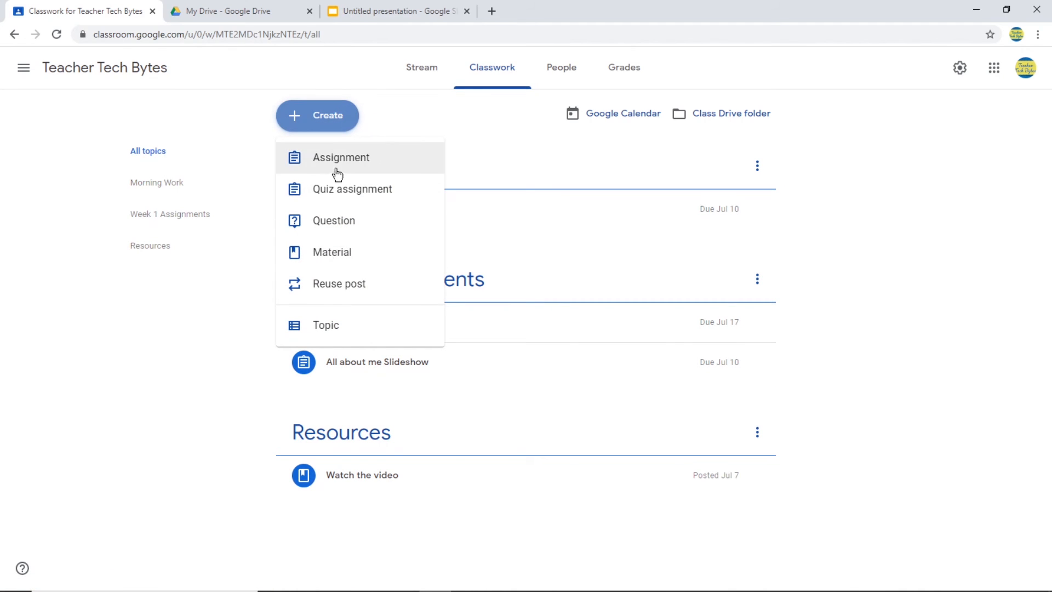
left_click(355, 171)
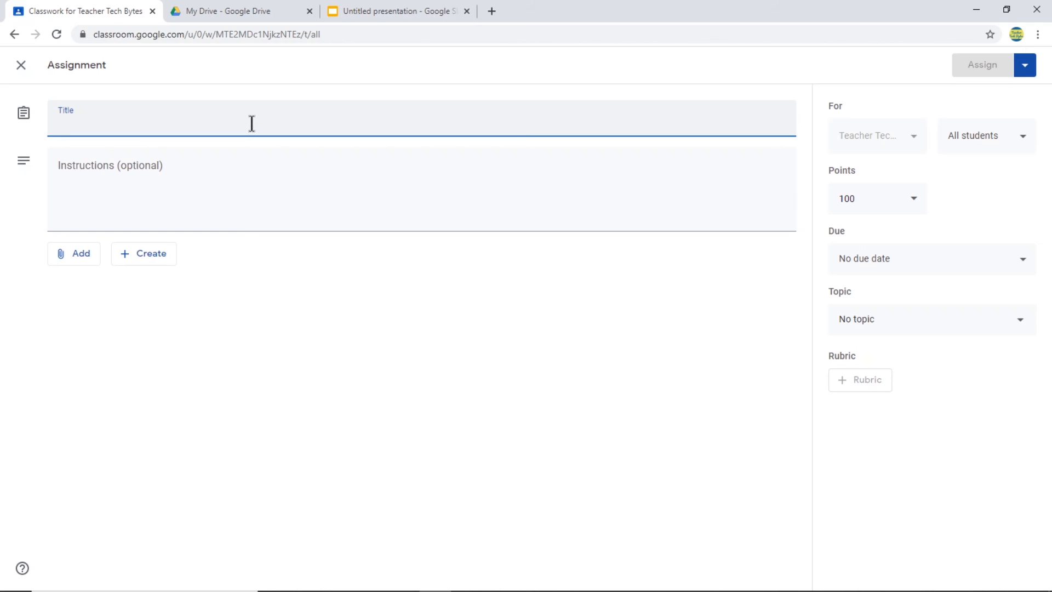
type("CLick and Drag")
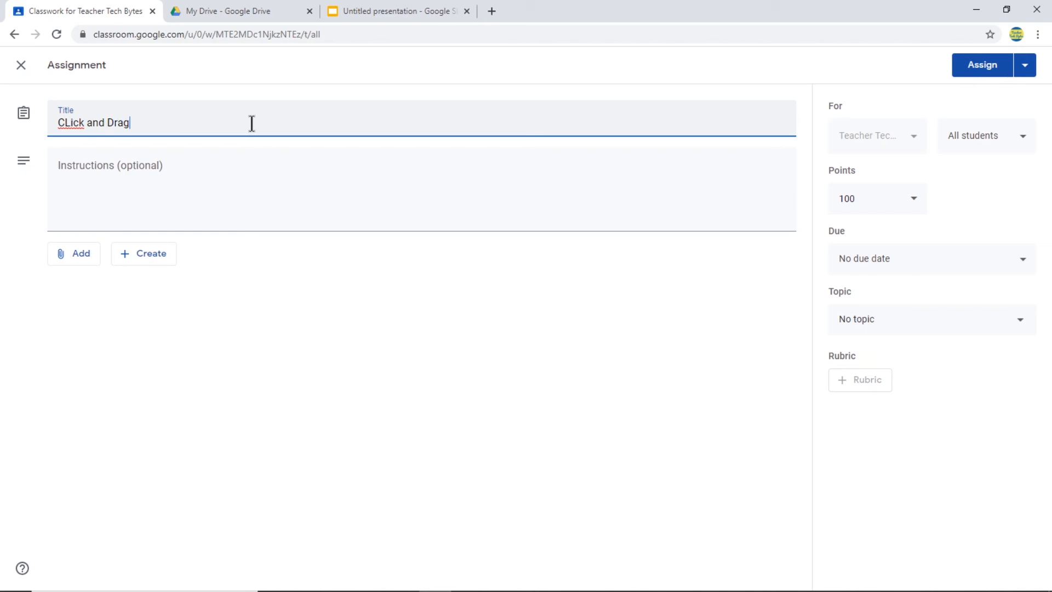
Step: Complete the assignment title as "Click and Drag letters" and correct the misspelled first word
type(" letters")
right_click(74, 124)
left_click(89, 131)
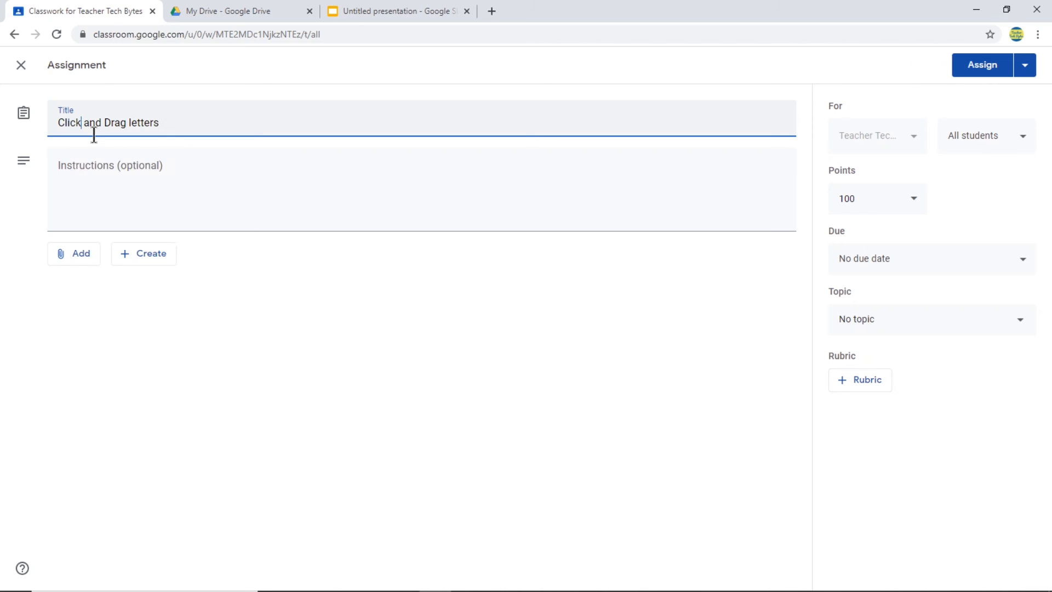
Step: Enter the assignment instructions "Click and drag the lower case letters next to the upper case letters."
left_click(320, 210)
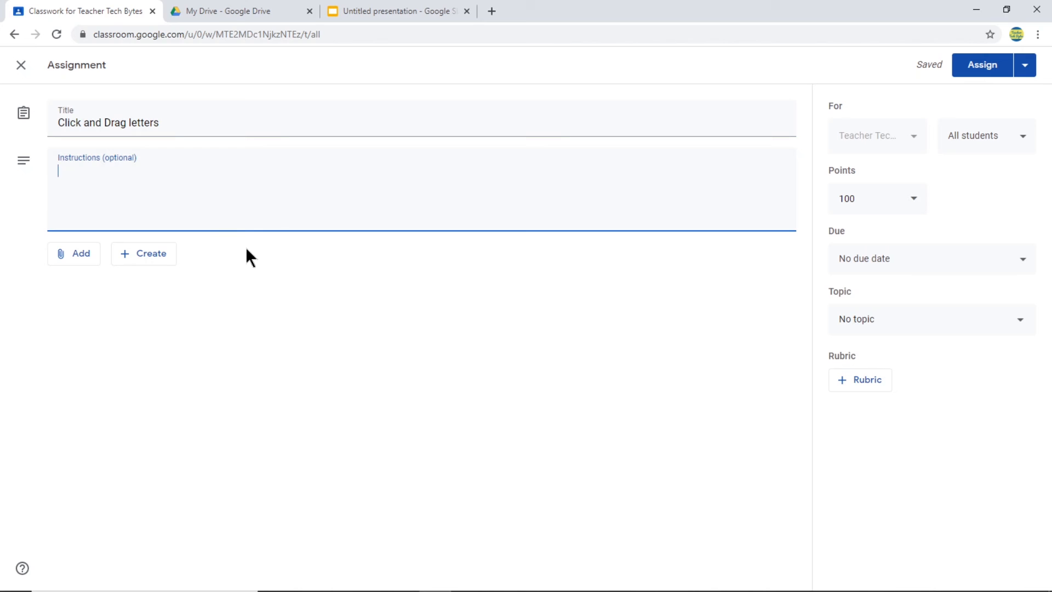
type("Click and drag the lower")
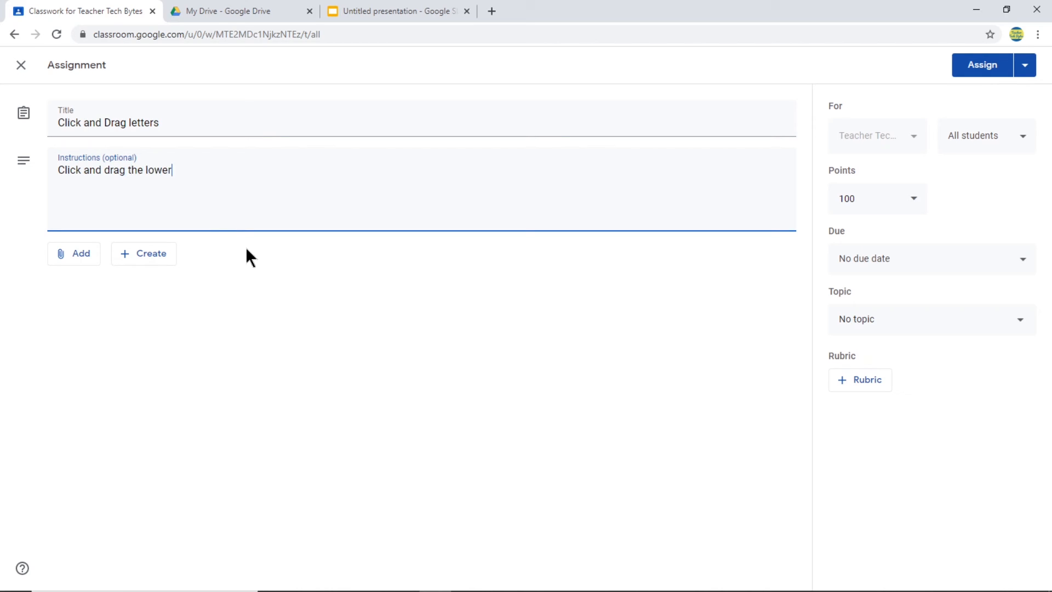
type(" case letters next to the up")
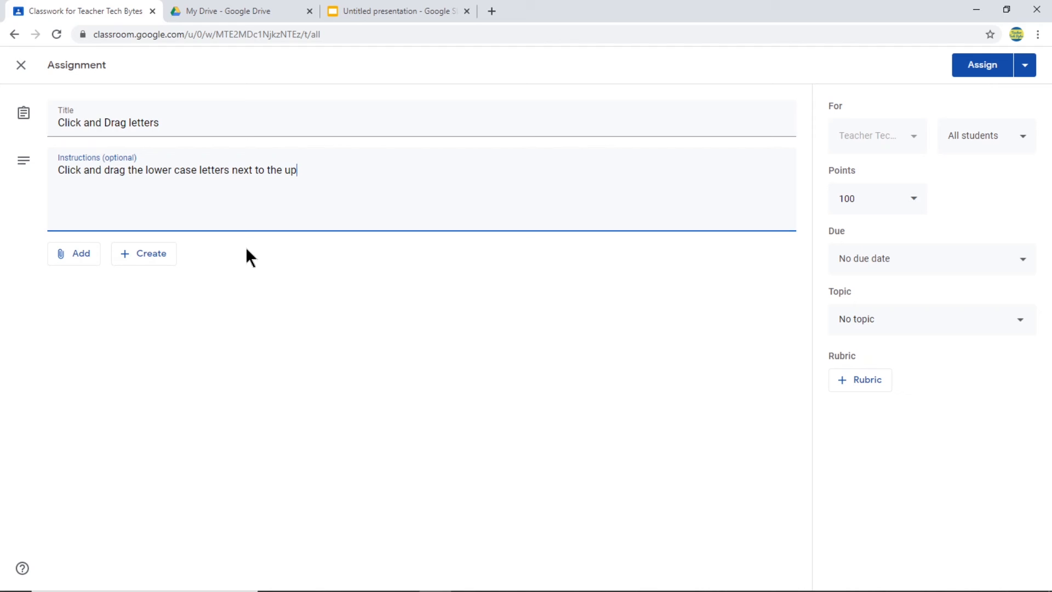
type("per case letters.")
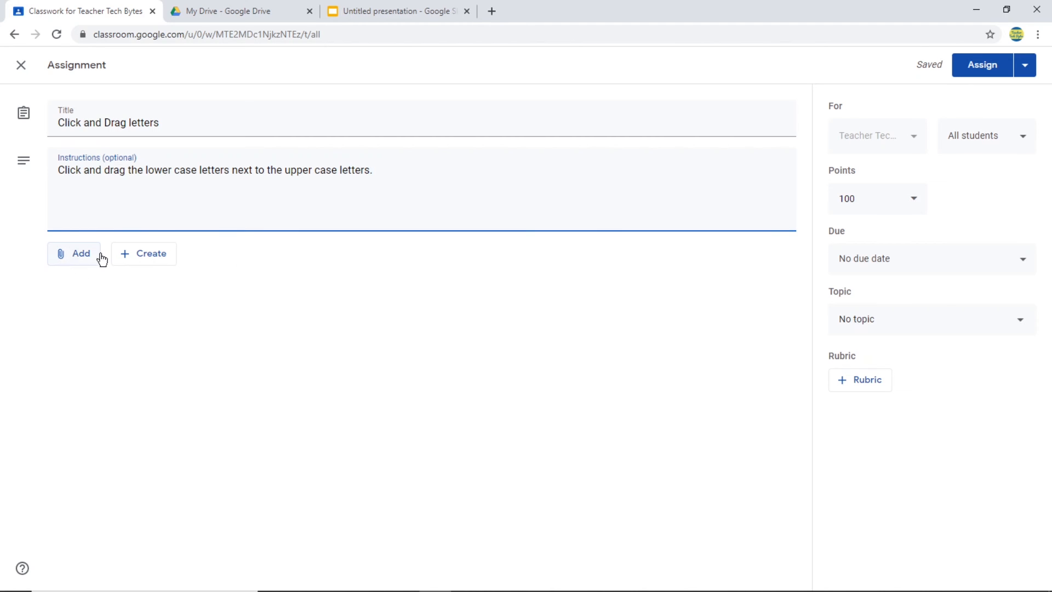
left_click(79, 260)
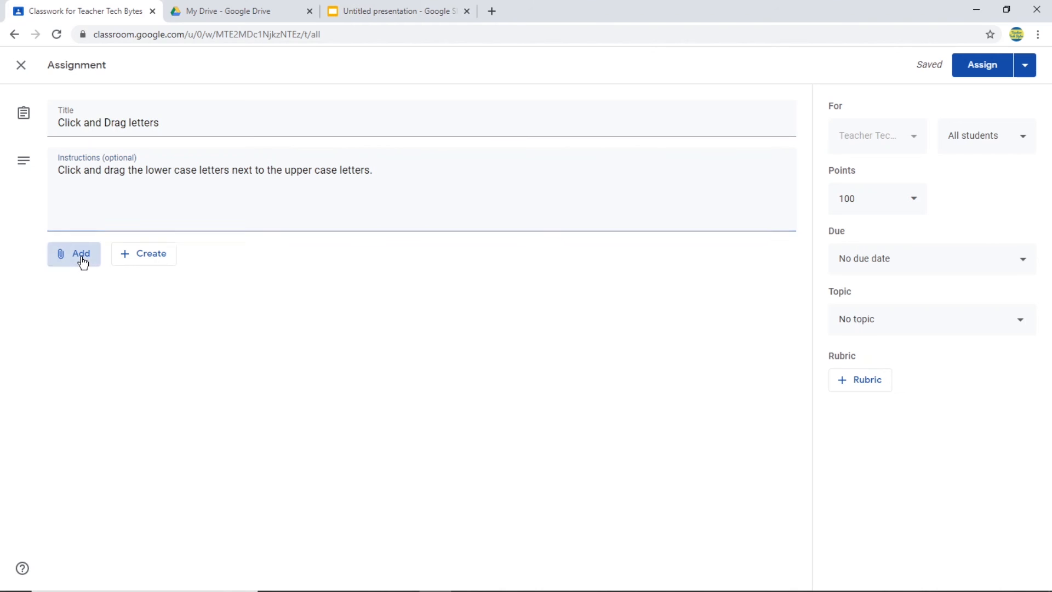
left_click(521, 334)
Step: Switch to the untitled Google Slides presentation and rename it "Alphabet Match"
left_click(369, 11)
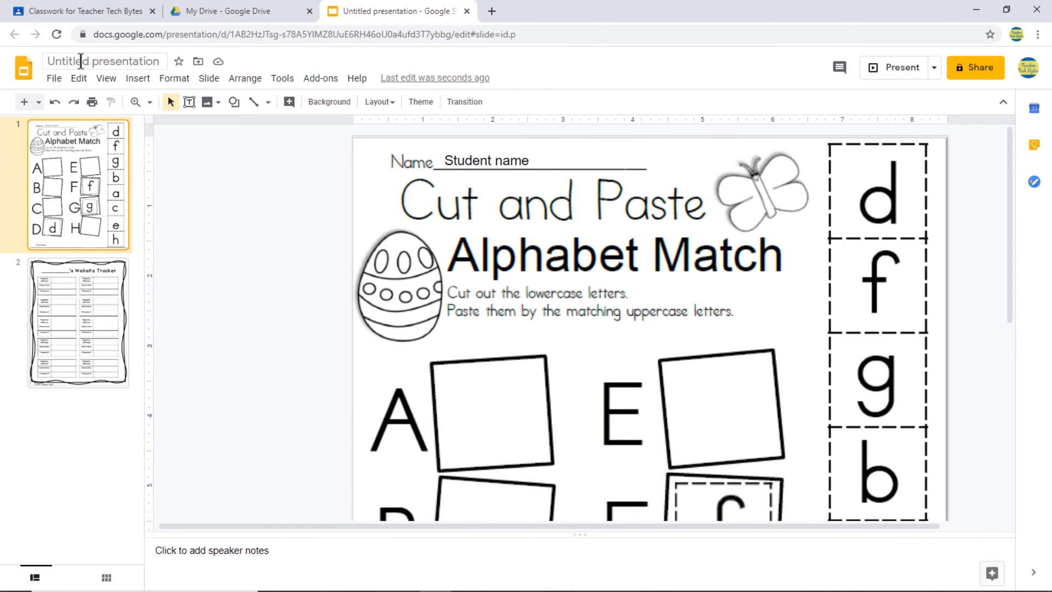
left_click(132, 59)
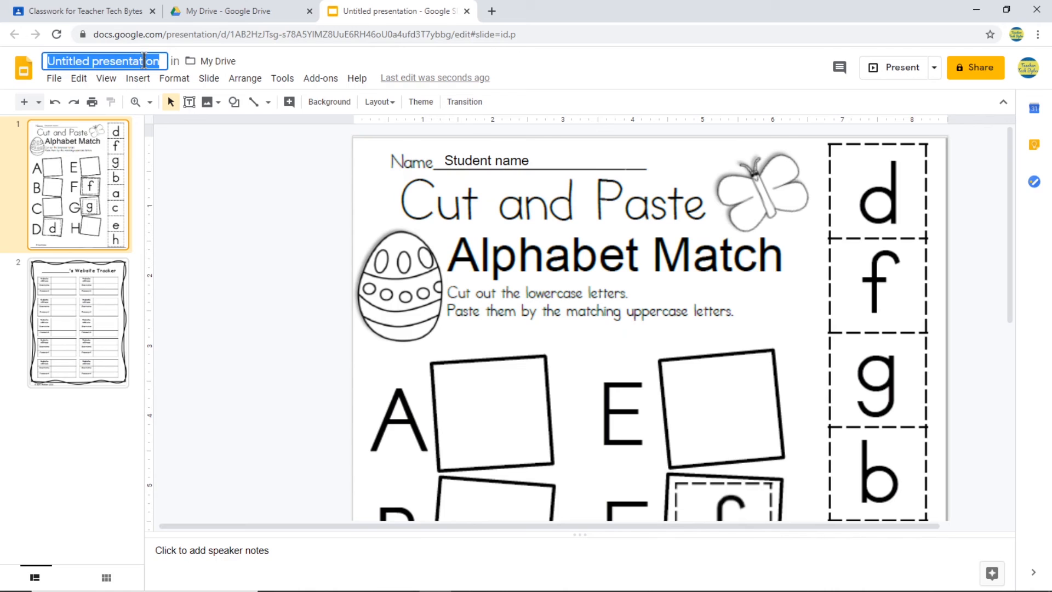
key("BackSpace")
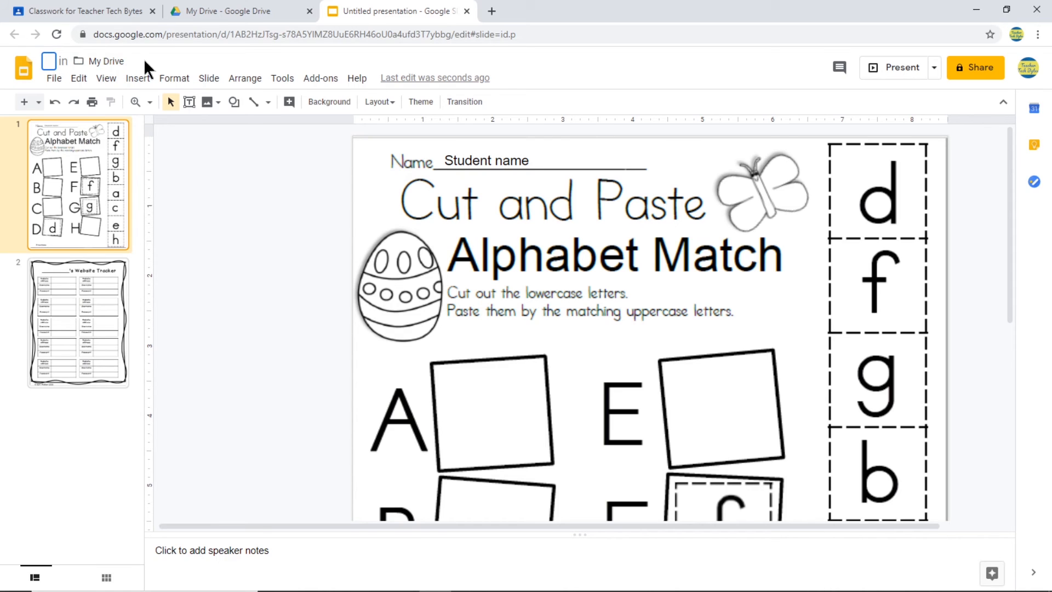
type("Ap")
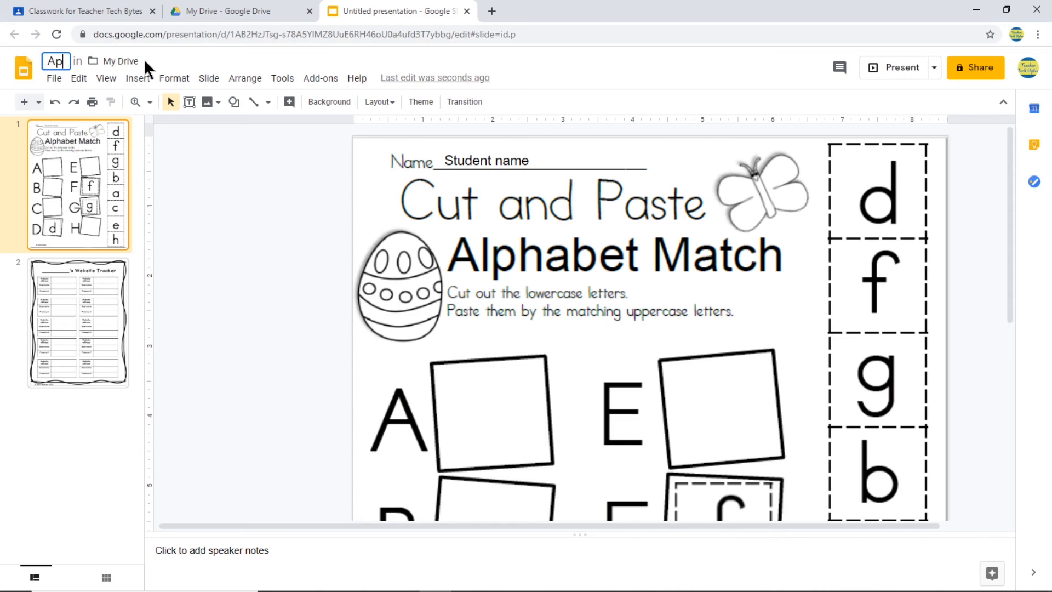
type("l")
key("BackSpace")
key("BackSpace")
type("lphab")
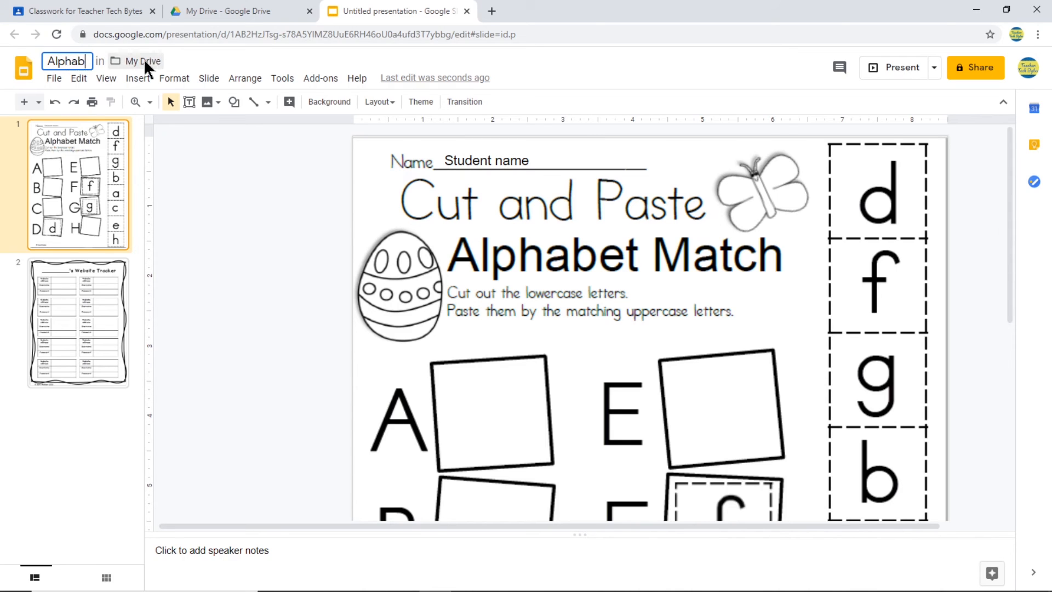
type("et Match")
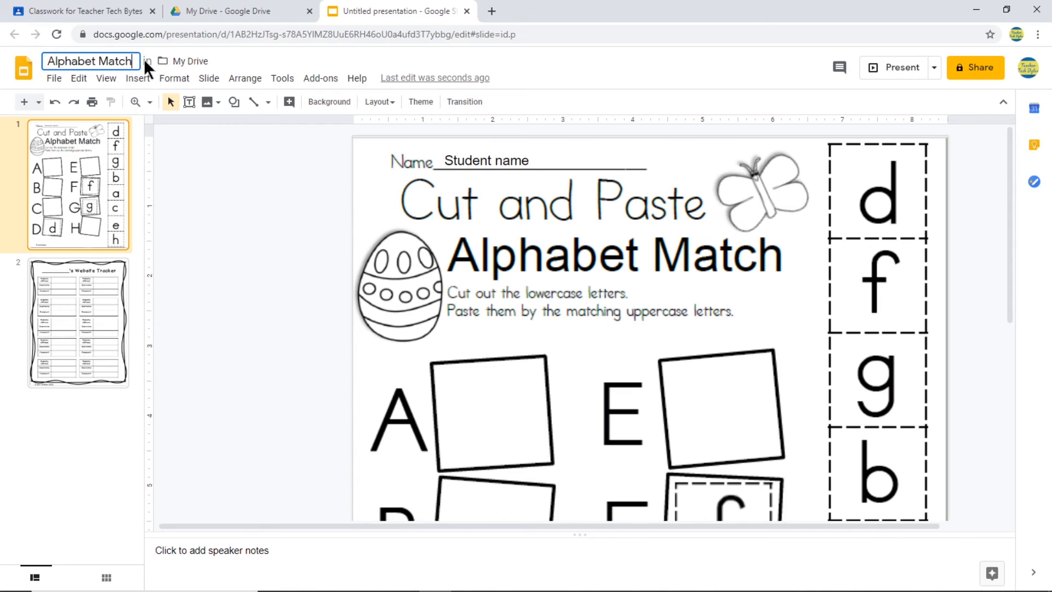
left_click(212, 181)
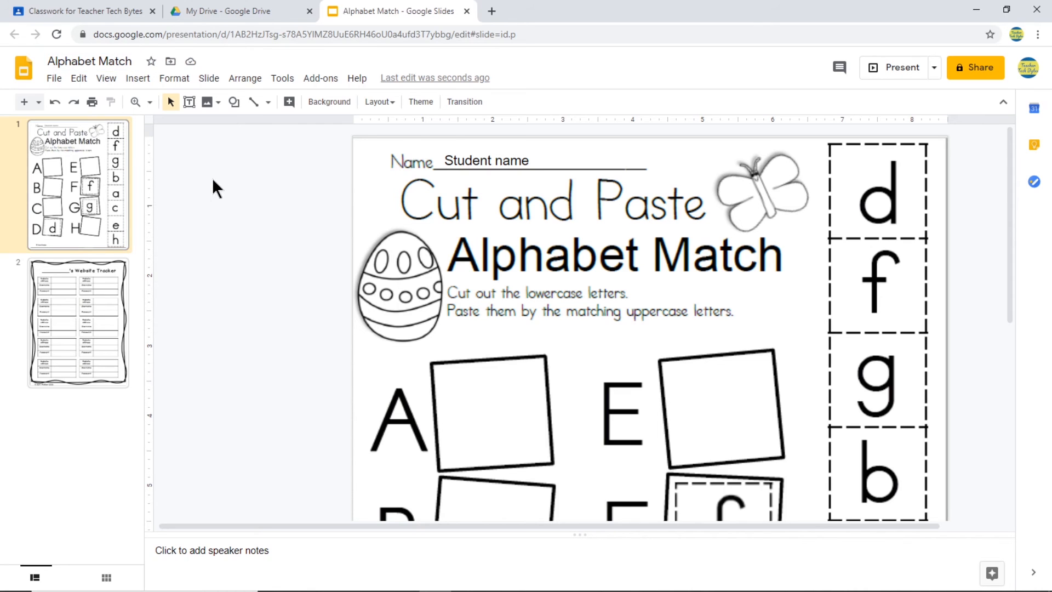
Step: Return to the Classroom assignment and attach the Alphabet Match slides from Google Drive with the option Make a copy for each student
left_click(208, 8)
left_click(116, 8)
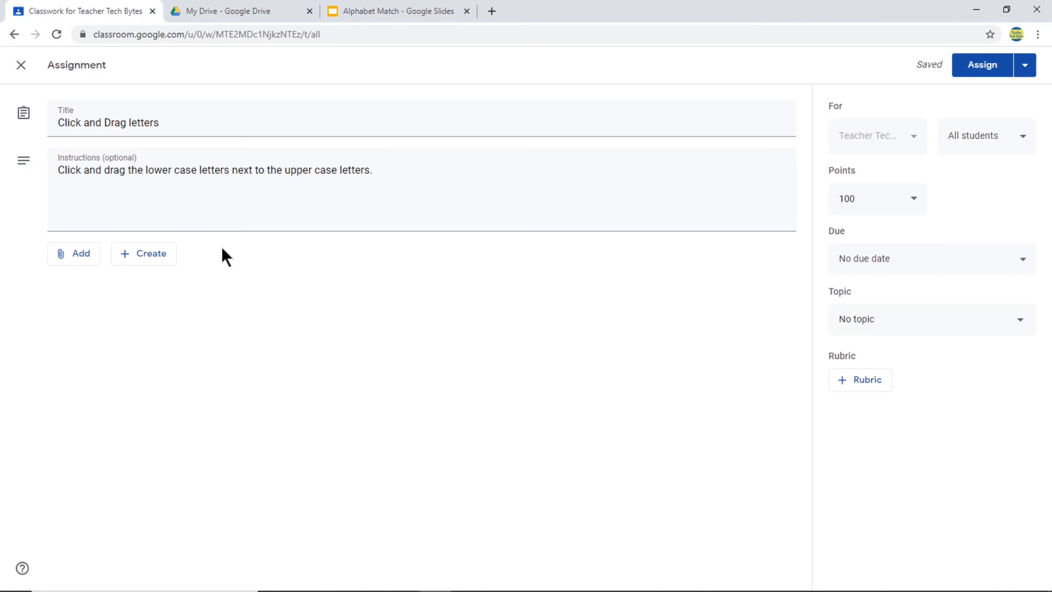
left_click(83, 254)
left_click(474, 354)
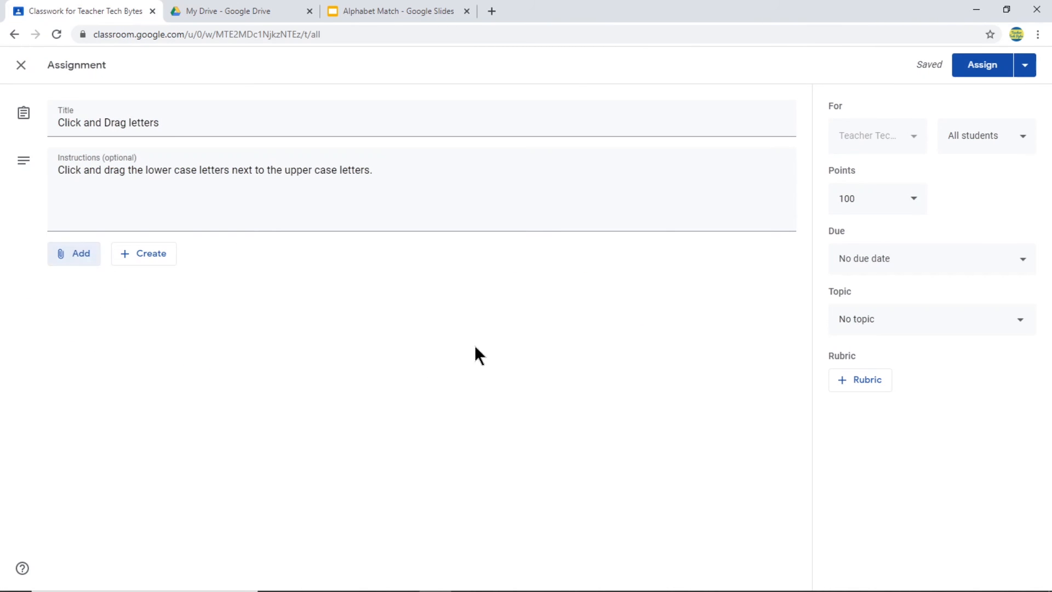
left_click(87, 260)
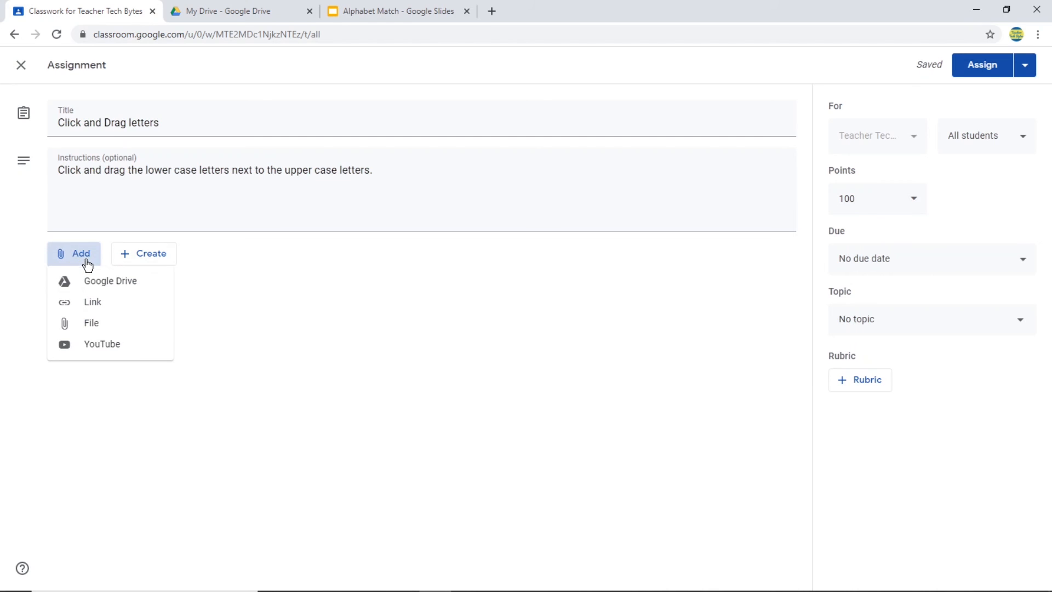
left_click(93, 282)
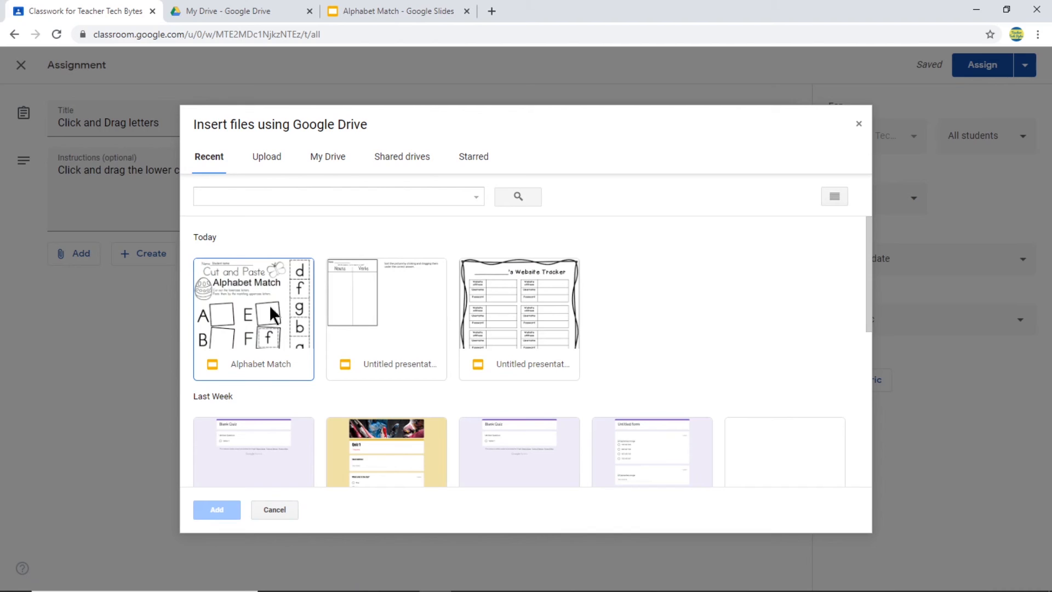
double_click(238, 298)
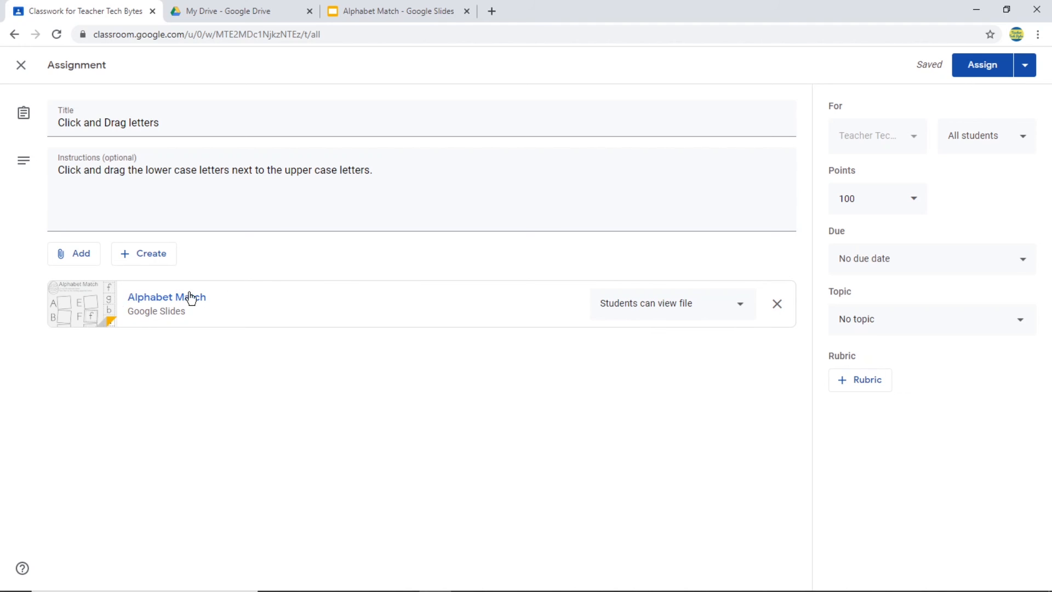
left_click(679, 316)
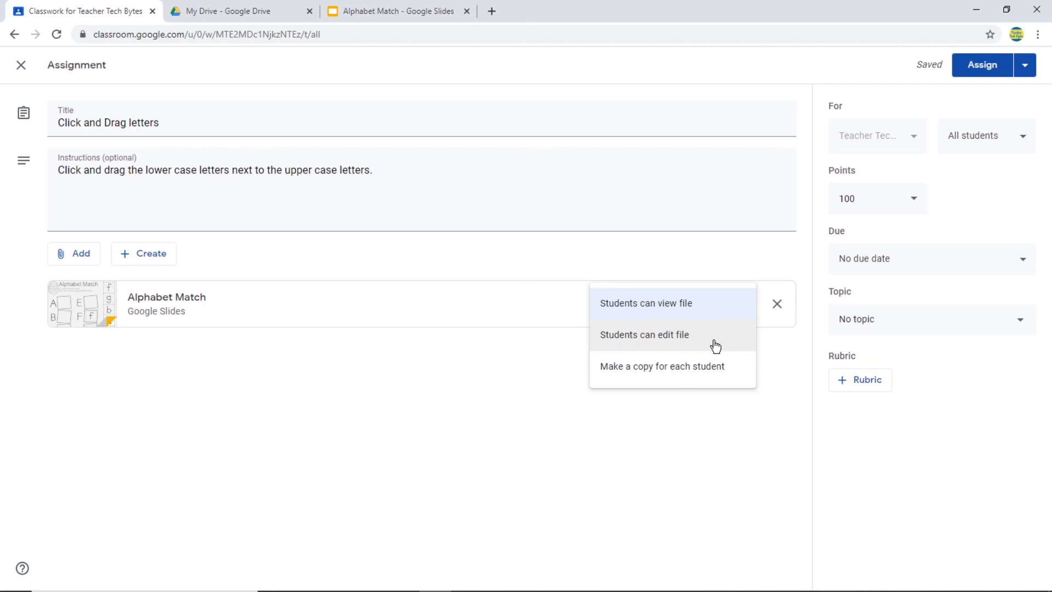
left_click(649, 367)
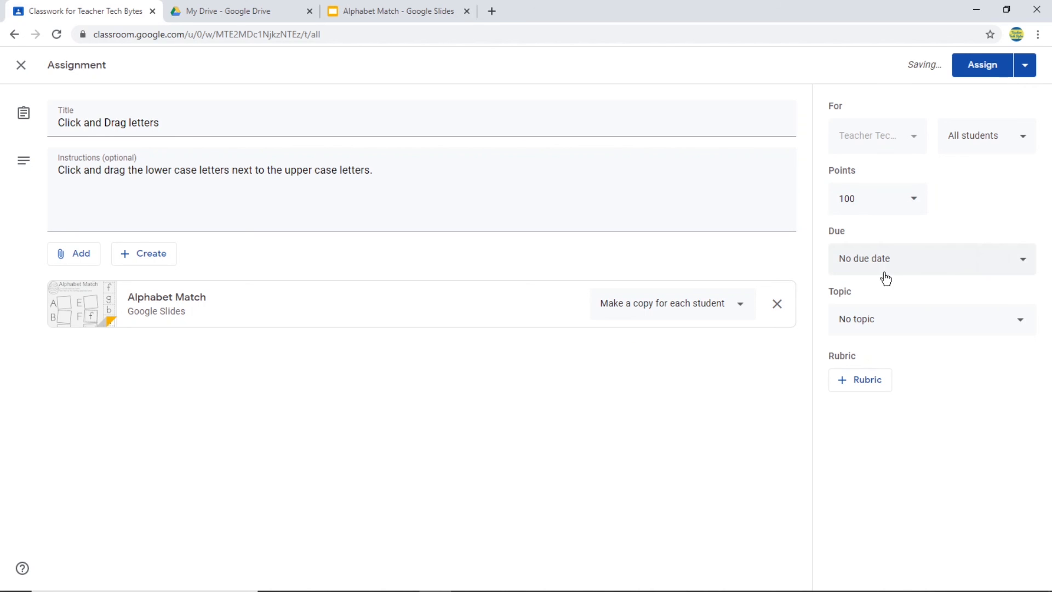
Step: Set the assignment's due date to Fri, Jul 24 and its topic to Week 1 Assignments
left_click(906, 258)
left_click(937, 314)
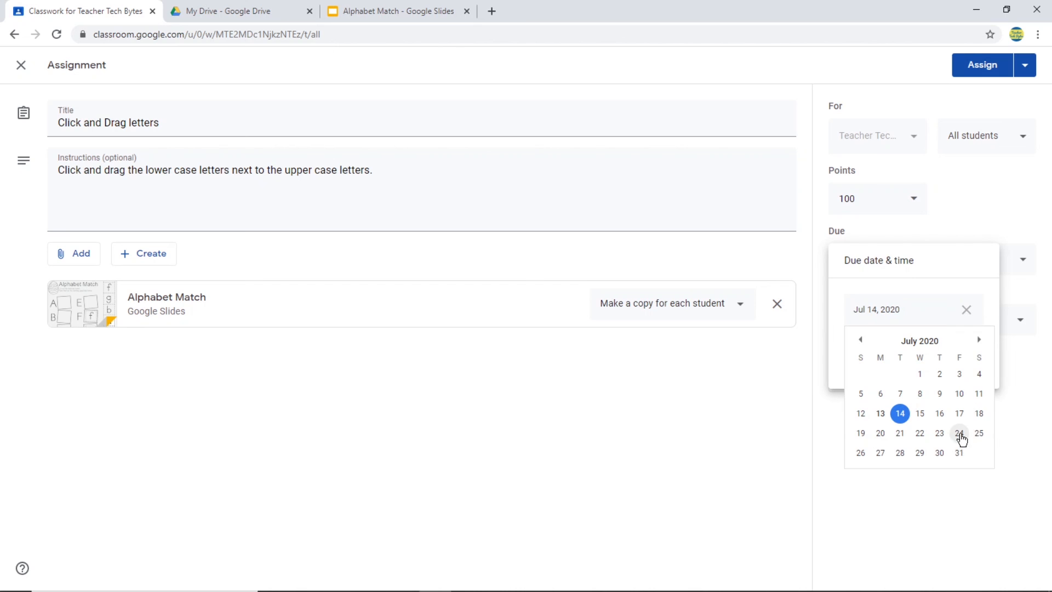
left_click(960, 433)
left_click(797, 384)
left_click(877, 323)
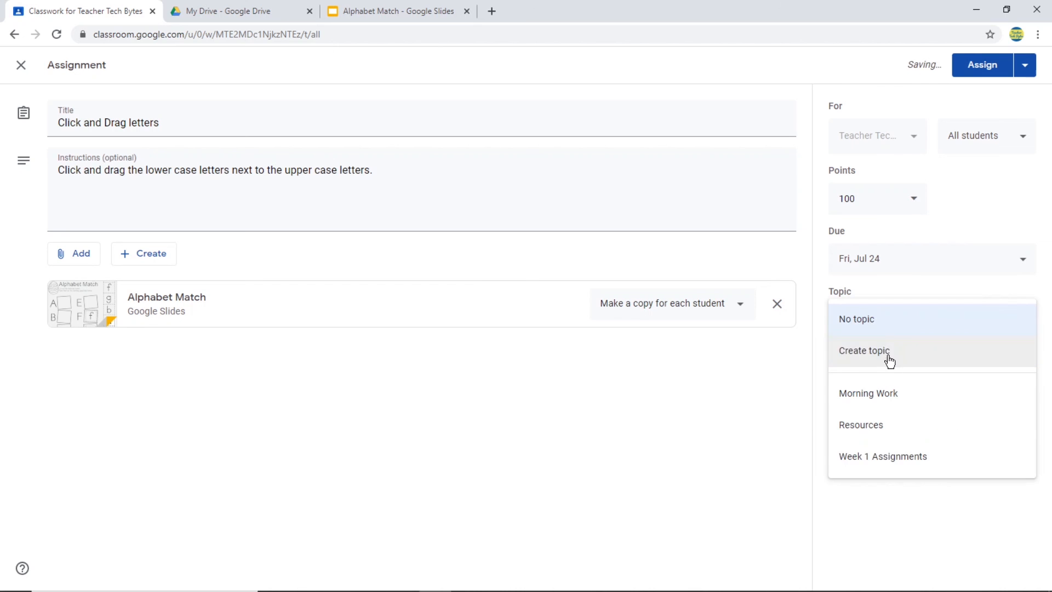
left_click(886, 464)
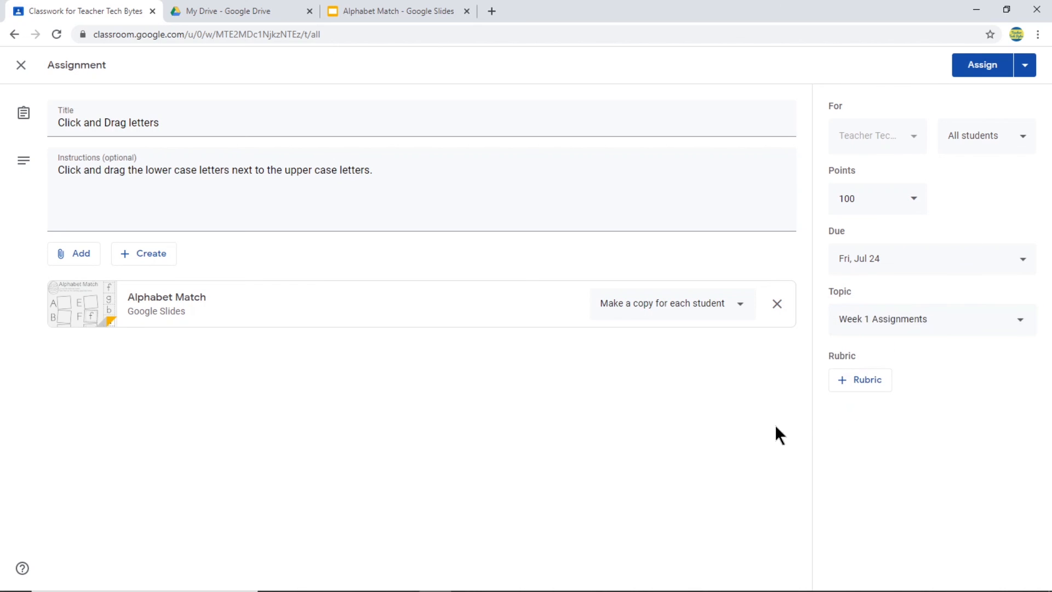
Step: Set the assignment's points to 10 and assign it to all students
left_click(878, 189)
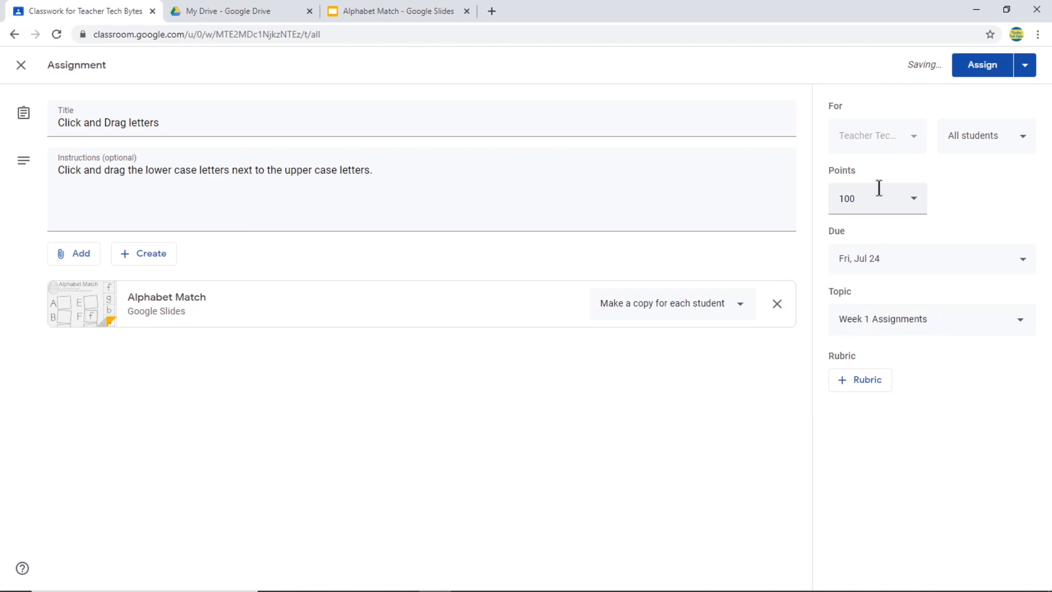
left_click(918, 208)
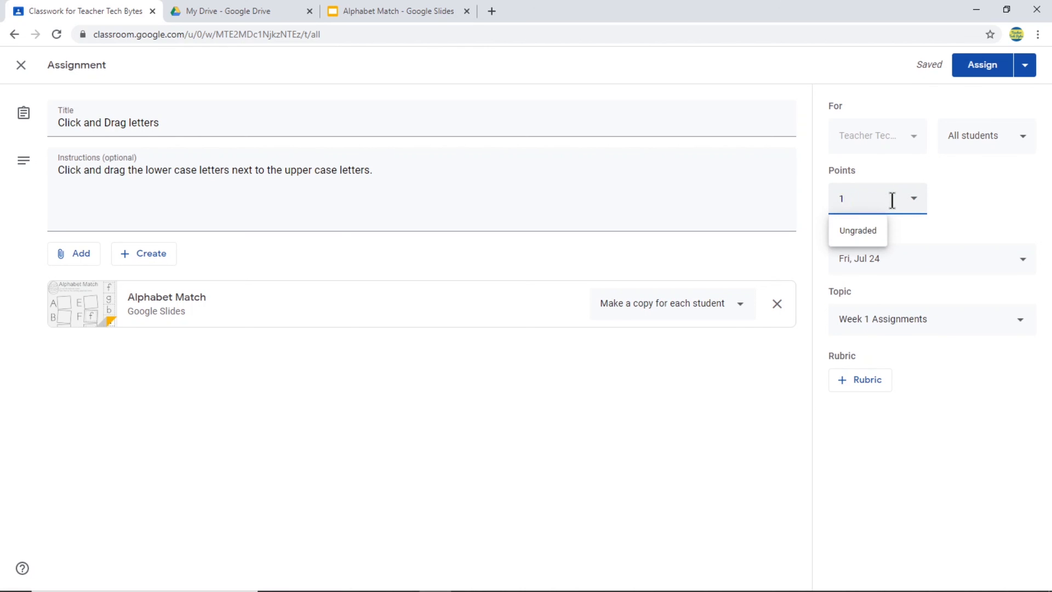
left_click(701, 417)
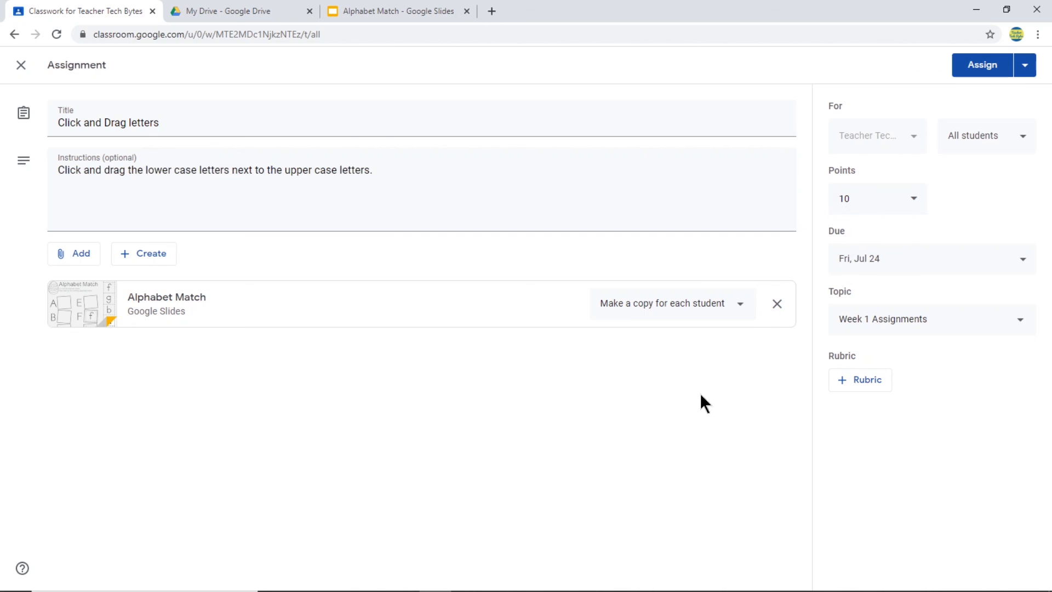
left_click(982, 66)
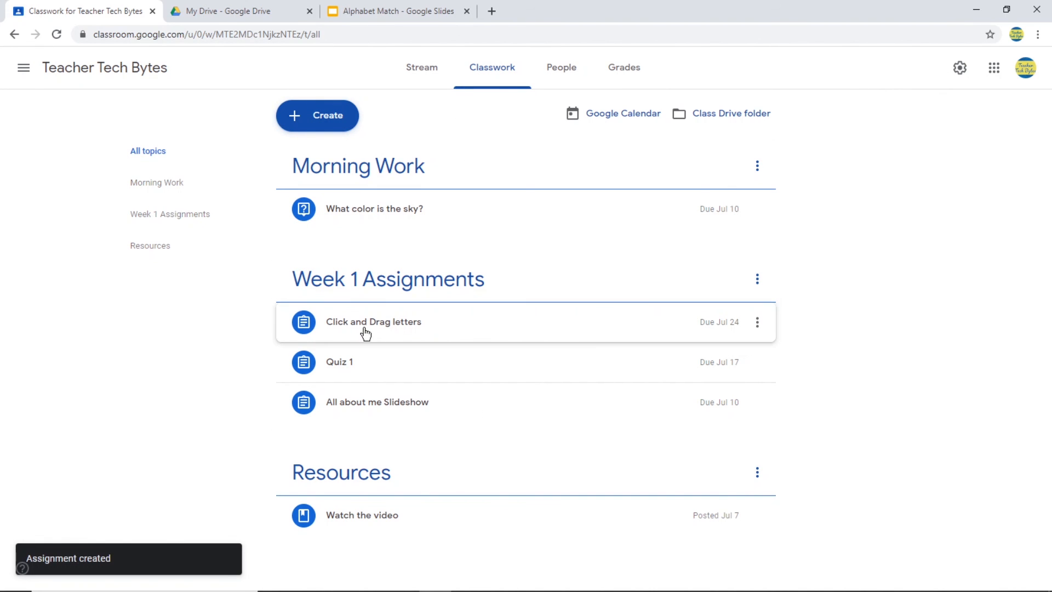
Step: Switch Google Classroom to the test student account and open the Teacher Tech Bytes classwork
left_click(1025, 72)
left_click(891, 261)
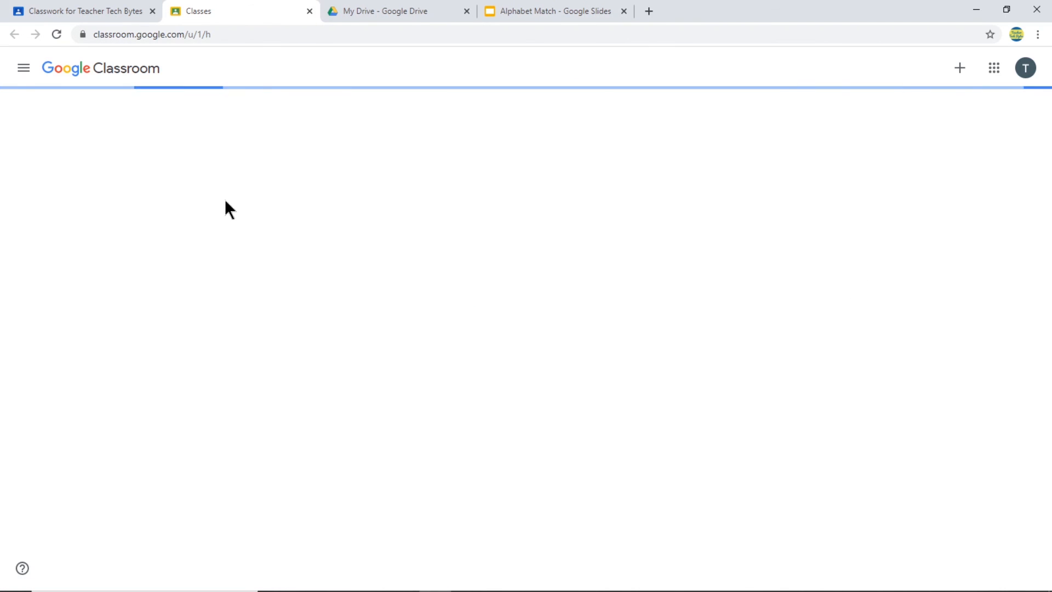
left_click(84, 123)
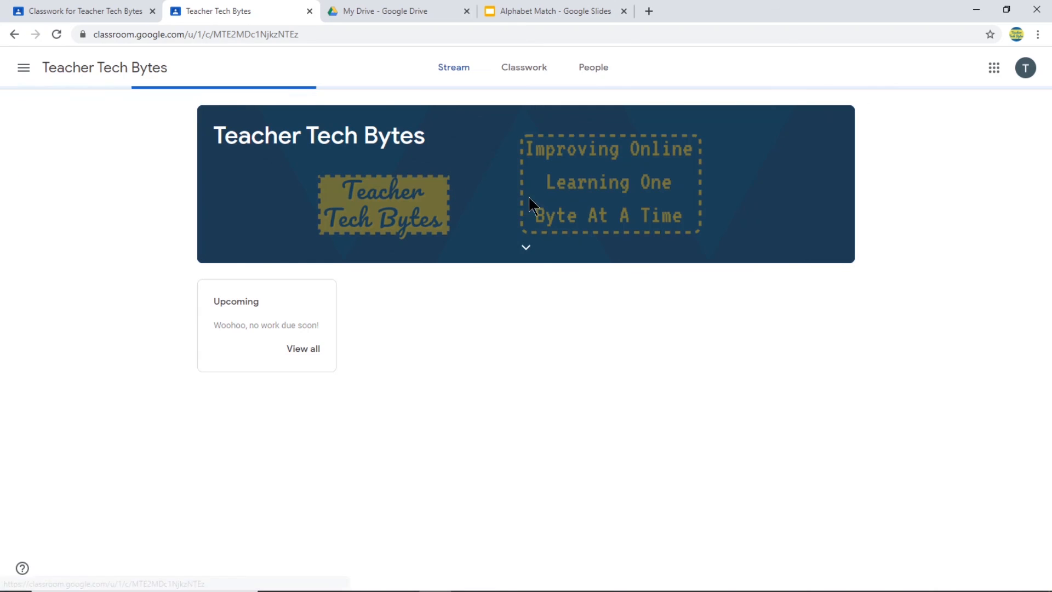
left_click(532, 63)
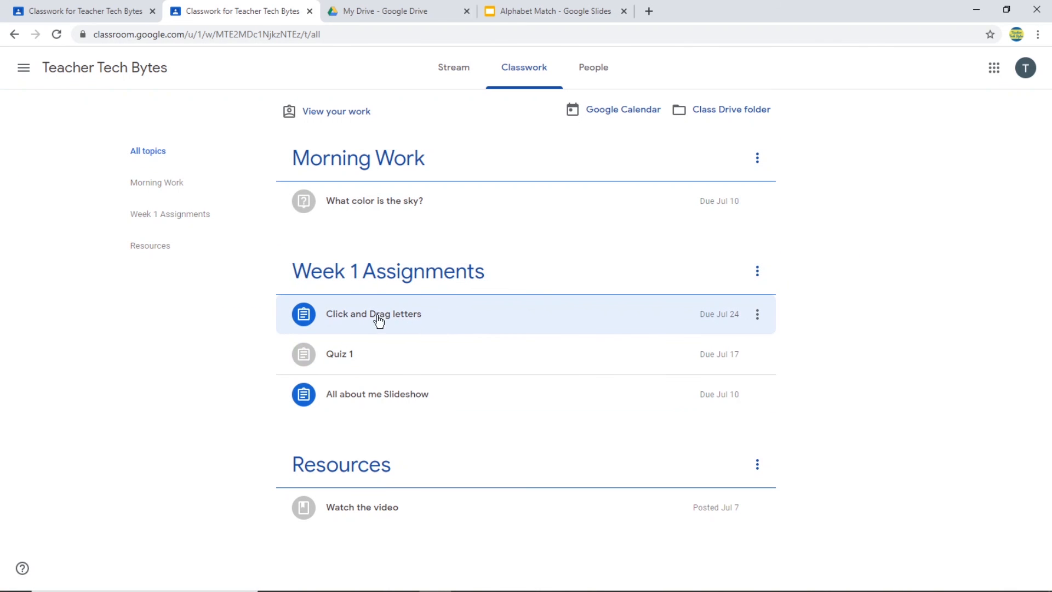
Step: View the Click and Drag letters assignment as the student and open the student's copy of the Alphabet Match slides
left_click(409, 314)
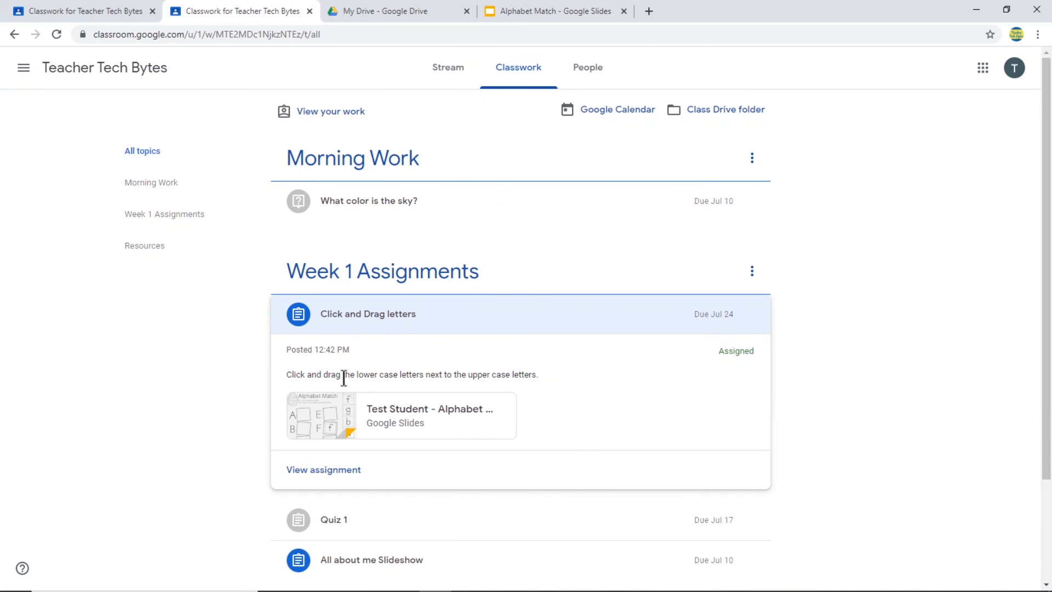
left_click(316, 470)
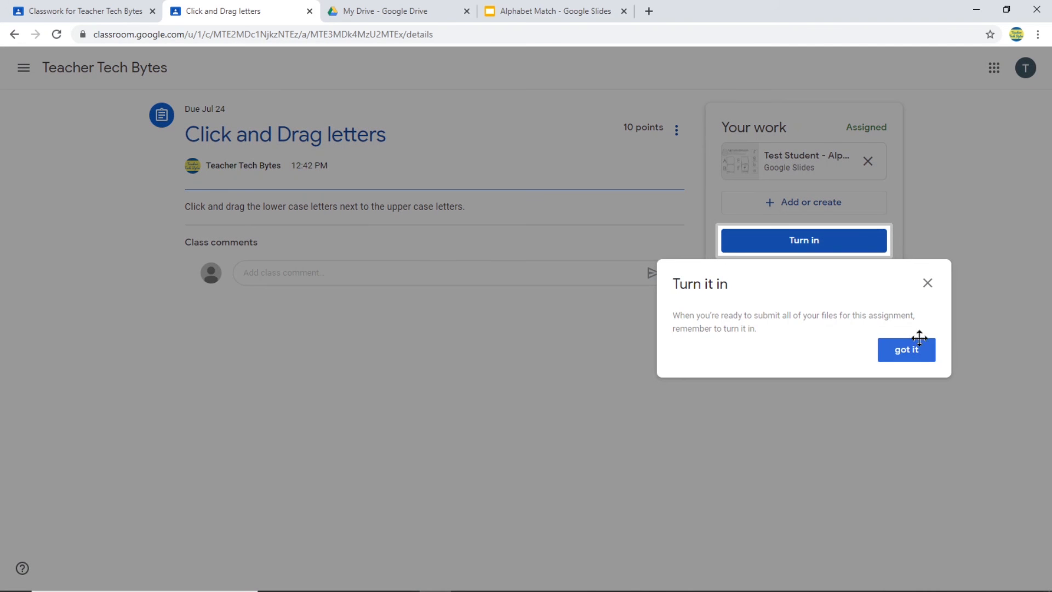
left_click(928, 283)
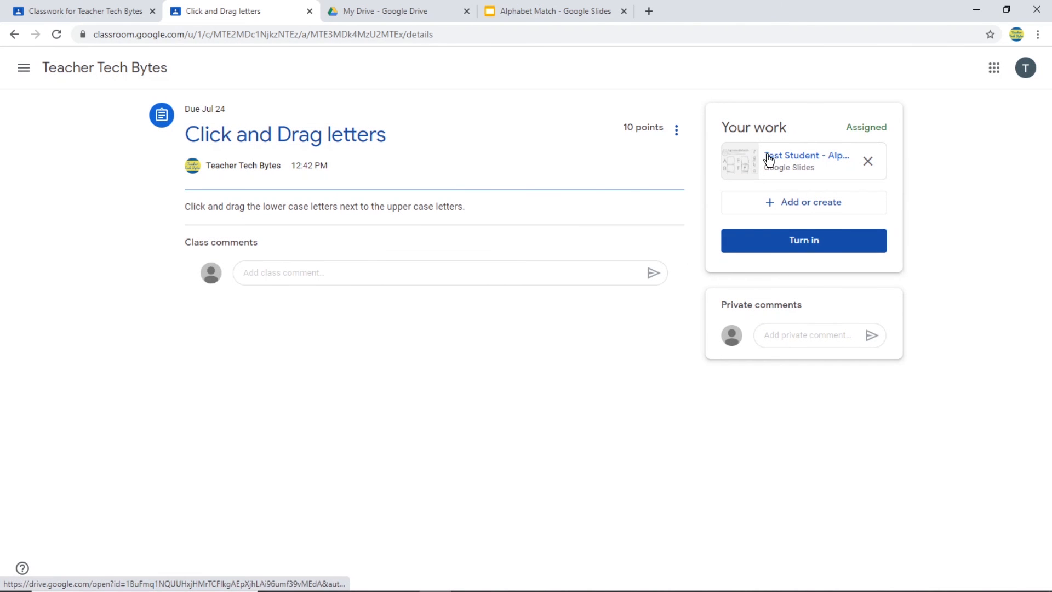
left_click(781, 158)
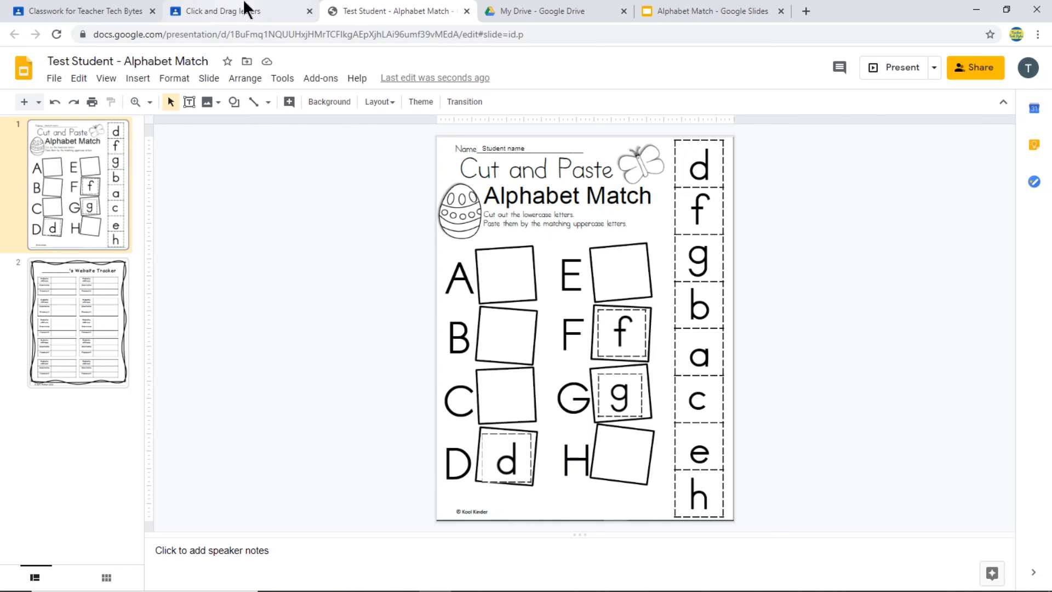
Step: Switch to the teacher's original Alphabet Match slides and move the placed letter tiles back onto their matching spots in the letter column
left_click(708, 12)
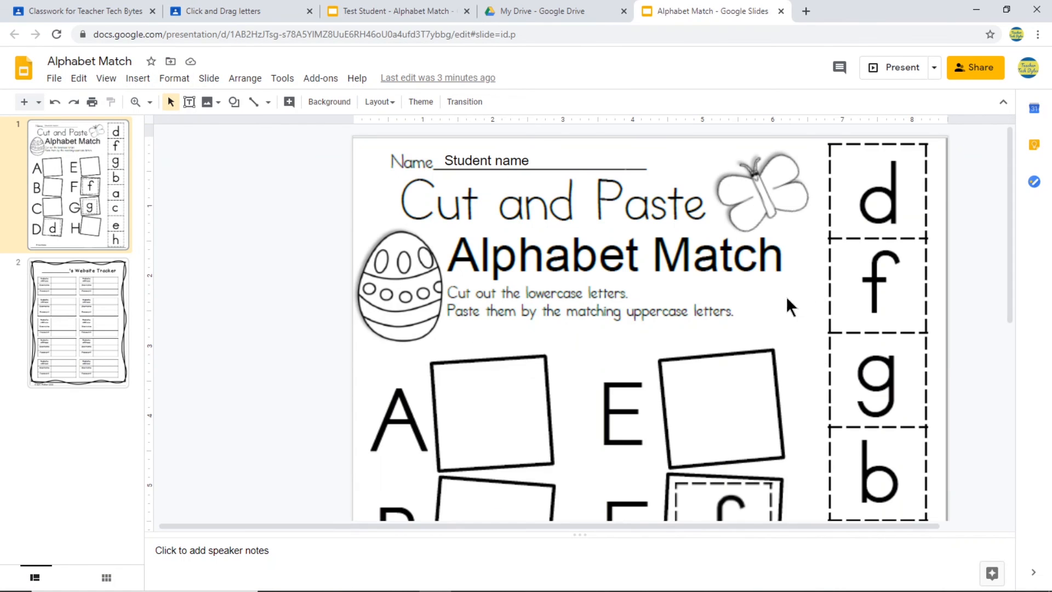
scroll(789, 304, "down", 1)
left_click(741, 428)
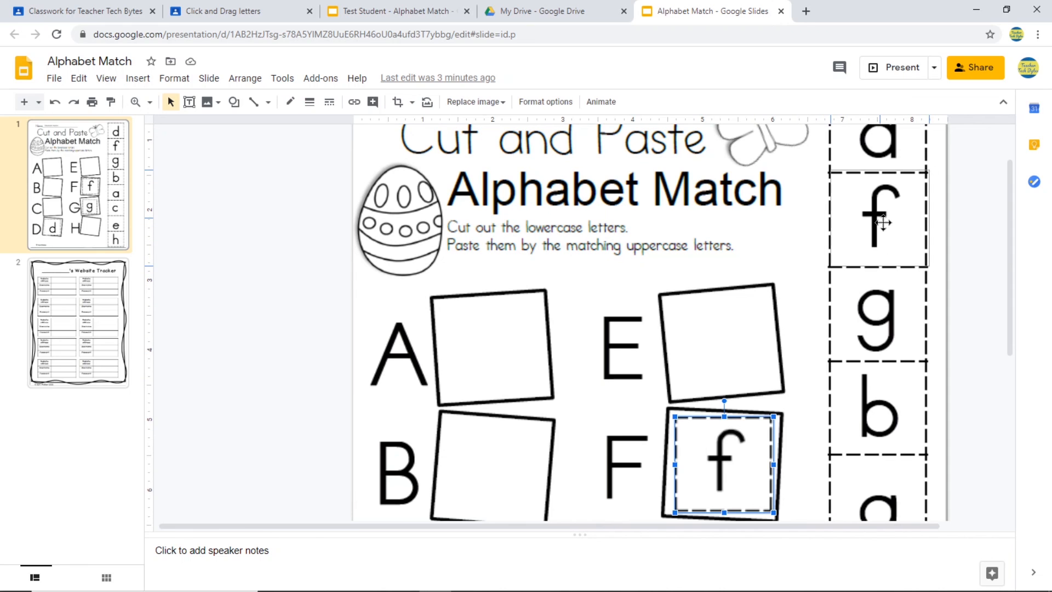
left_click_drag(883, 223, 883, 222)
left_click(149, 102)
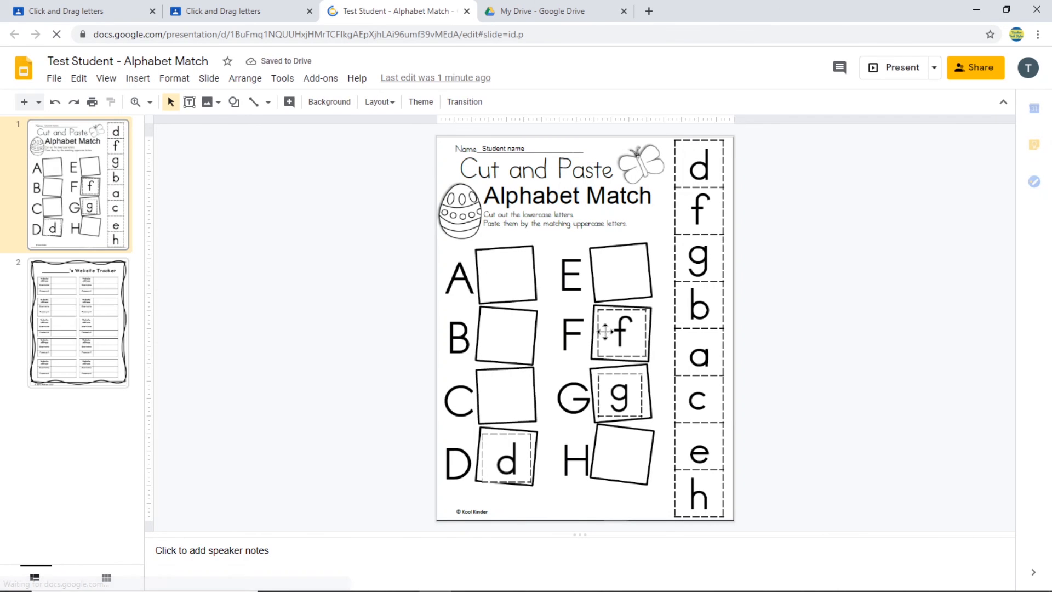
Step: Move the f and g tiles slightly within the F and G boxes in the student's copy
mouse_move(630, 316)
left_mouse_down()
mouse_move(698, 212)
mouse_move(623, 326)
mouse_move(632, 309)
left_mouse_up()
mouse_move(635, 386)
left_mouse_down()
mouse_move(683, 376)
mouse_move(635, 379)
left_mouse_up()
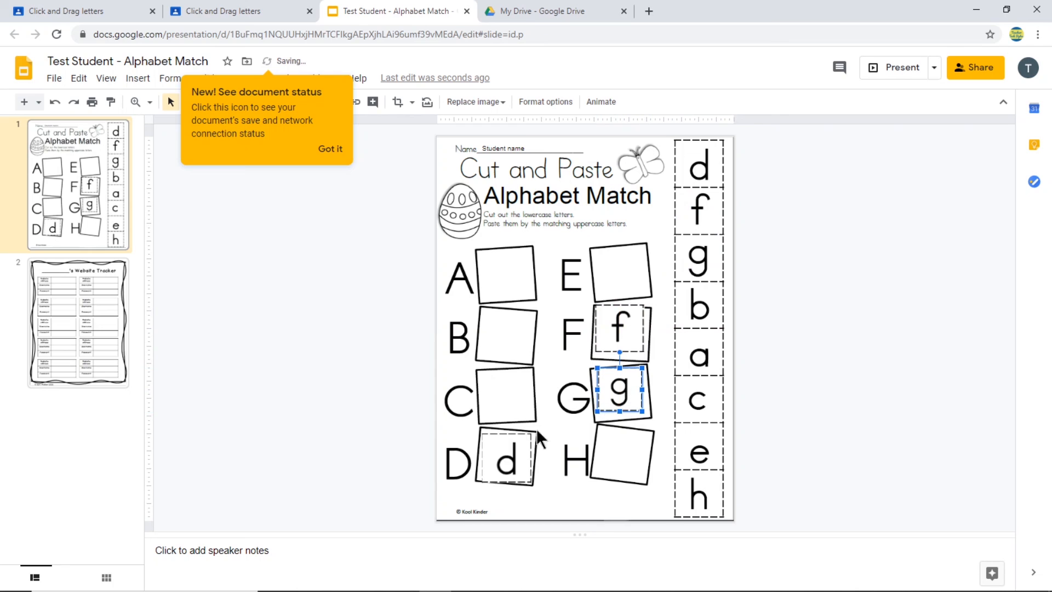
left_click(331, 151)
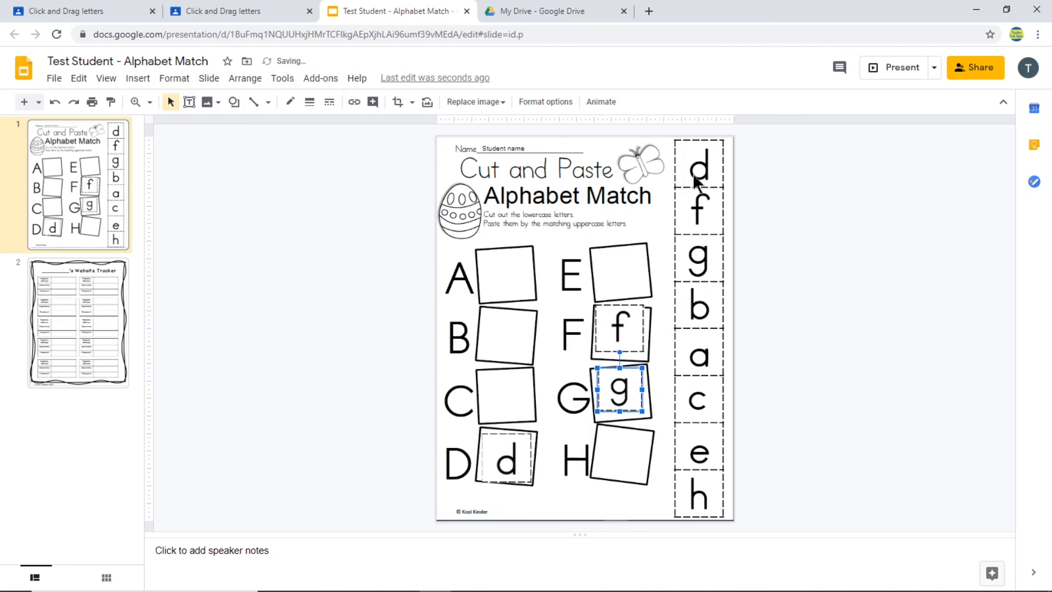
left_click_drag(617, 325, 619, 332)
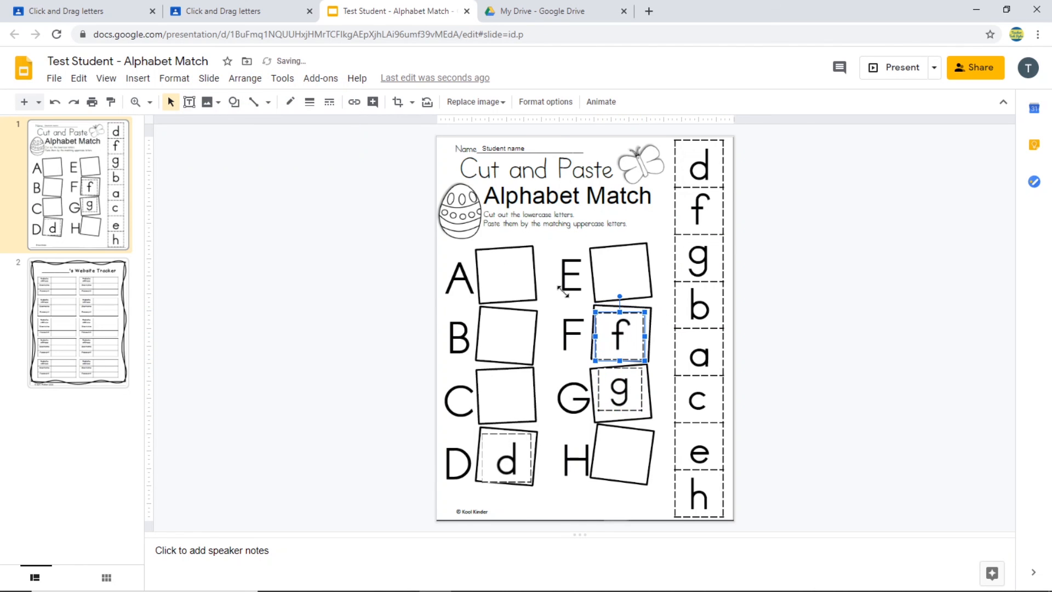
Step: Test the student's copy by trying to select the name text and drag the worksheet background
left_click(517, 149)
left_click_drag(530, 149, 470, 149)
left_click(528, 201)
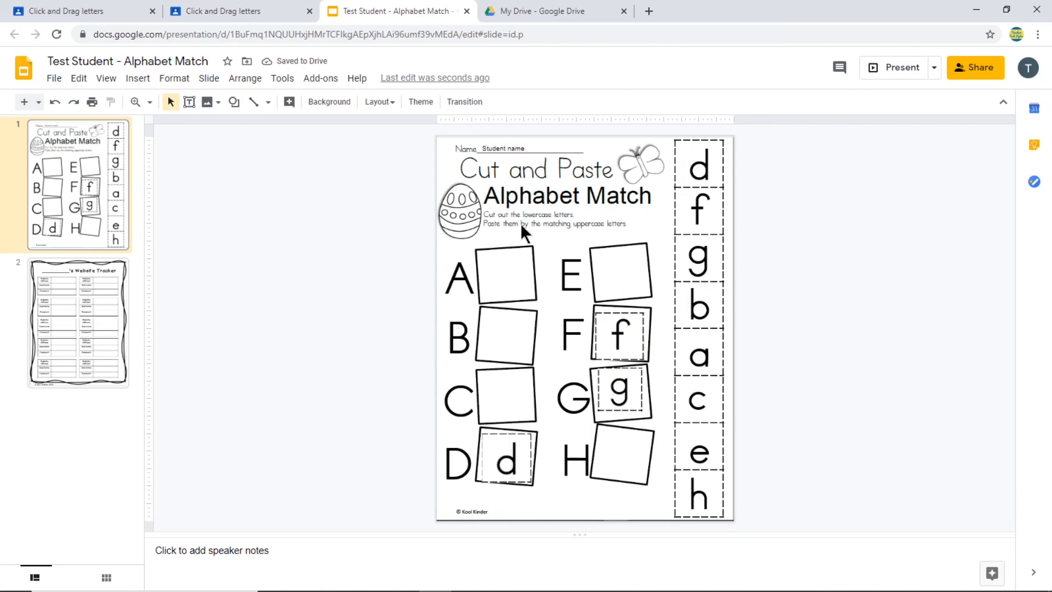
left_click_drag(485, 203, 464, 309)
left_click_drag(703, 487, 534, 230)
left_click(772, 216)
Step: Close the student's slides, turn in the Click and Drag letters assignment, and close the student's assignment page
left_click(467, 11)
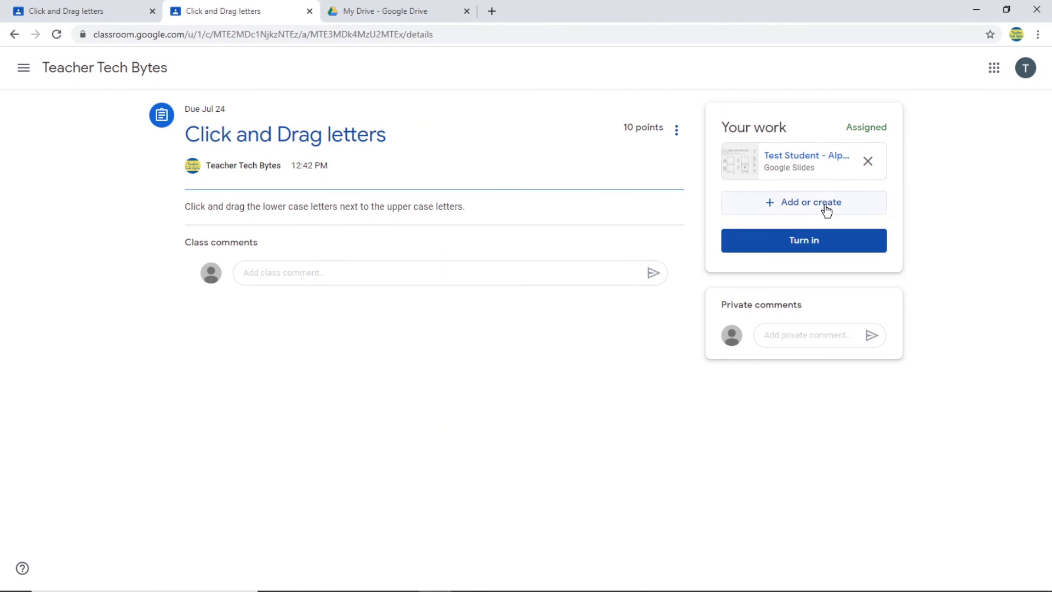
left_click(791, 245)
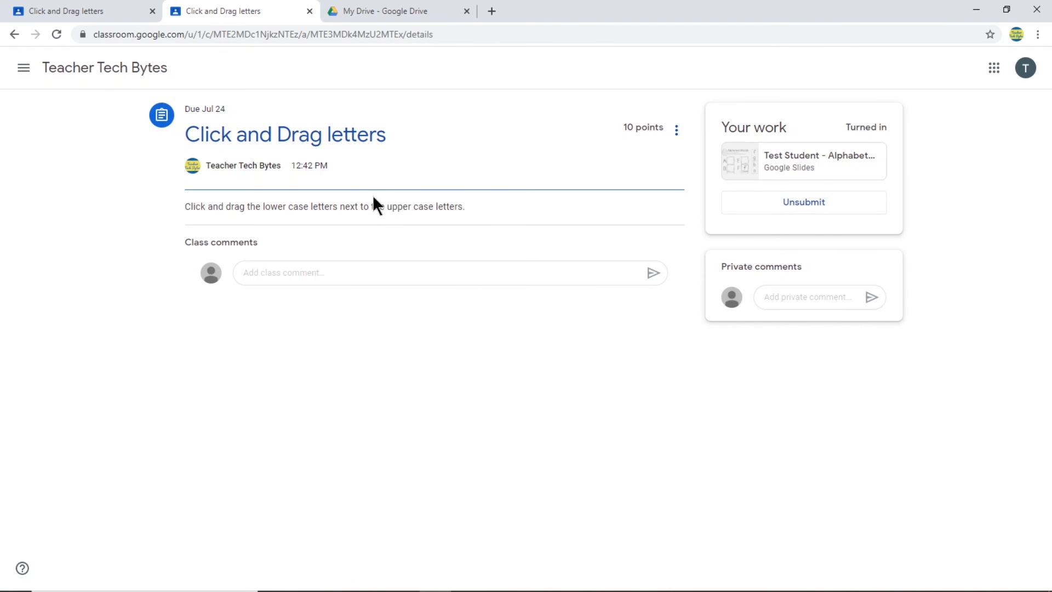
left_click(309, 11)
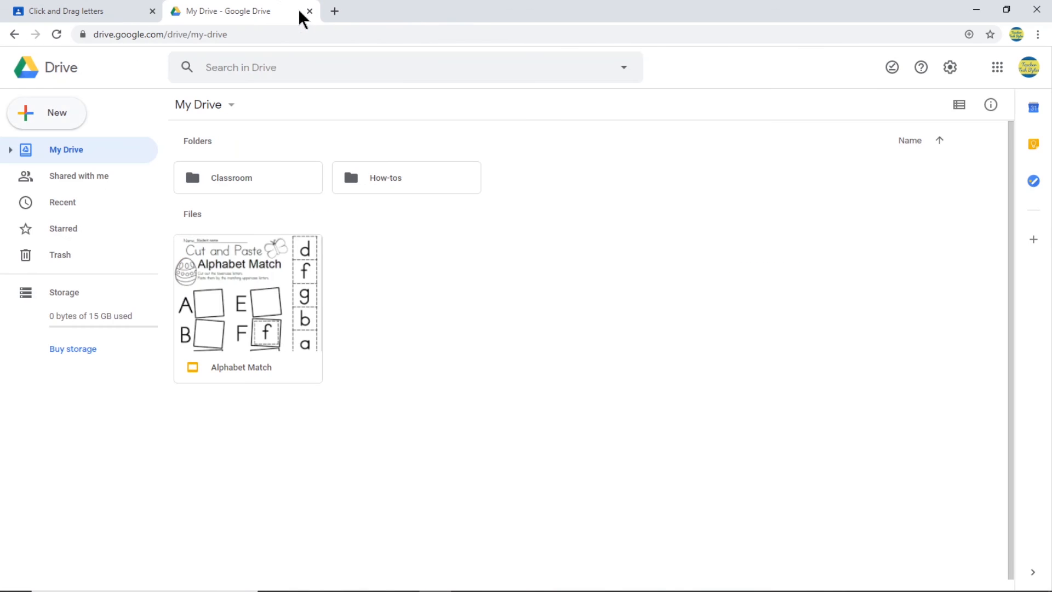
Step: Go from the teacher's Click and Drag letters assignment to My Drive and open the original Alphabet Match slides
left_click(103, 8)
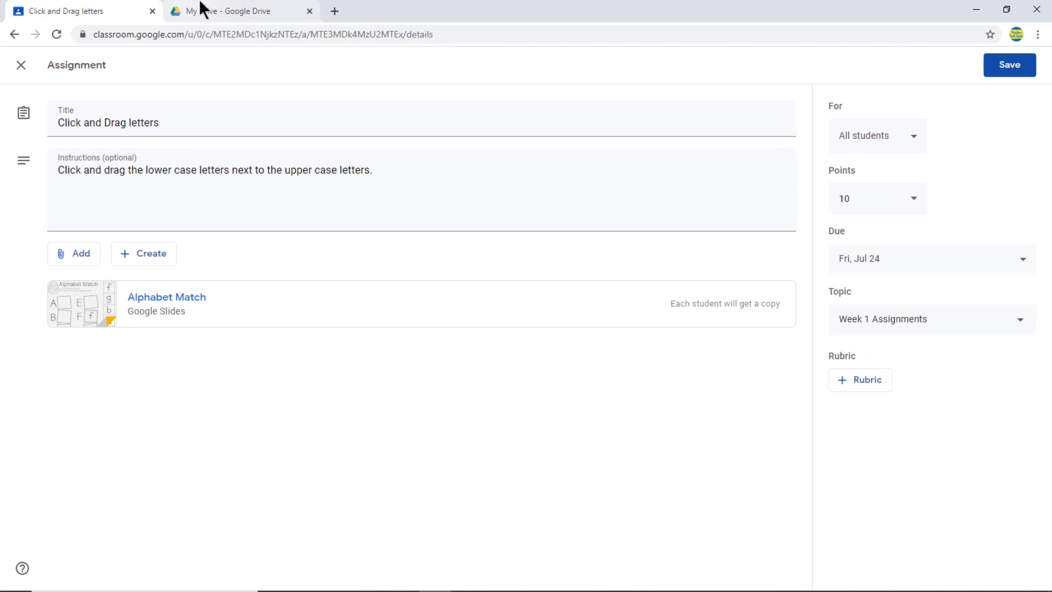
mouse_move(482, 588)
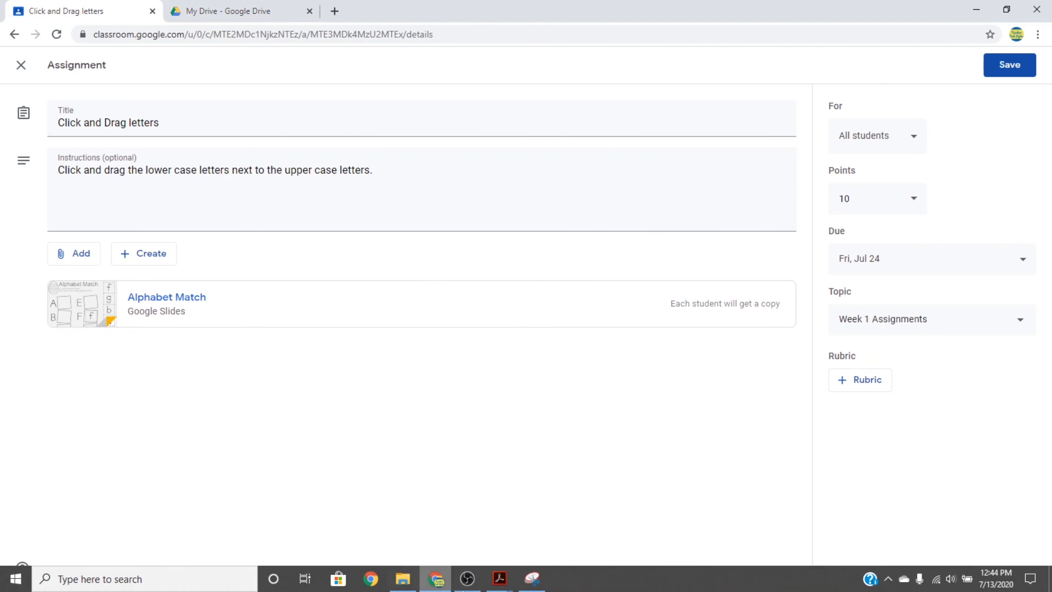
left_click(263, 9)
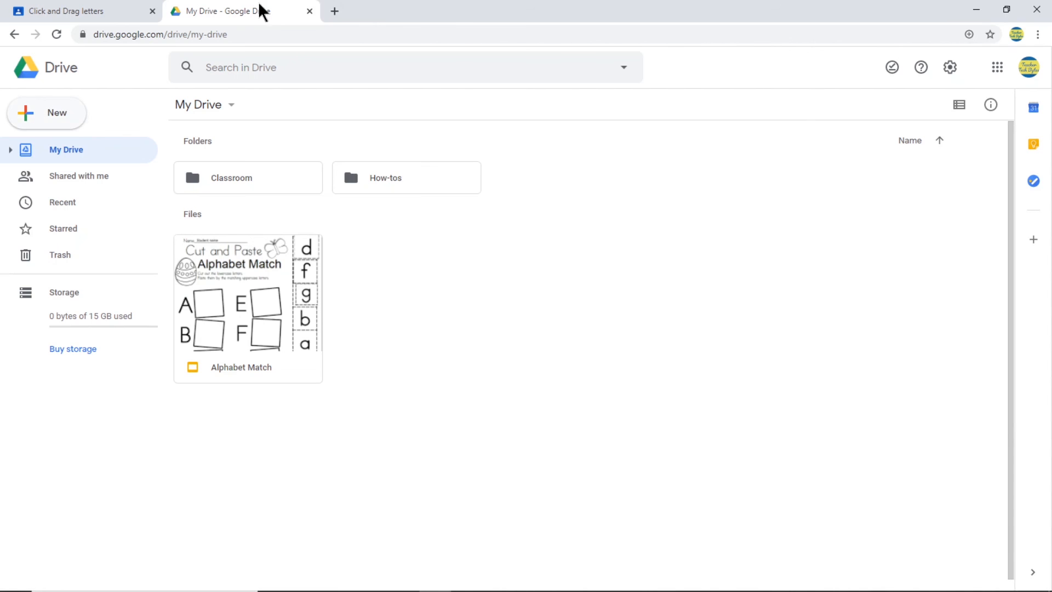
double_click(248, 275)
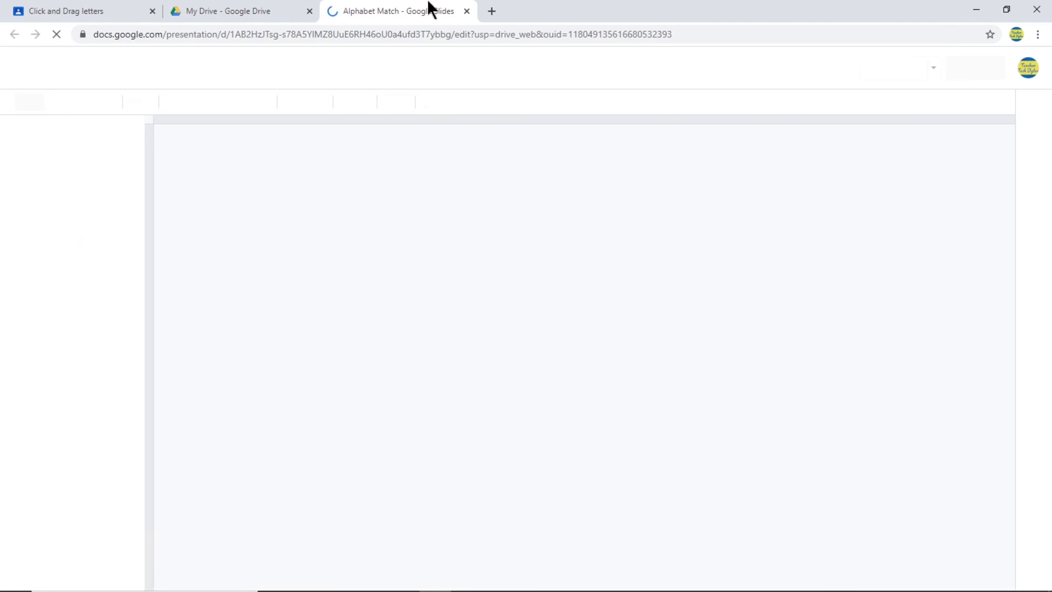